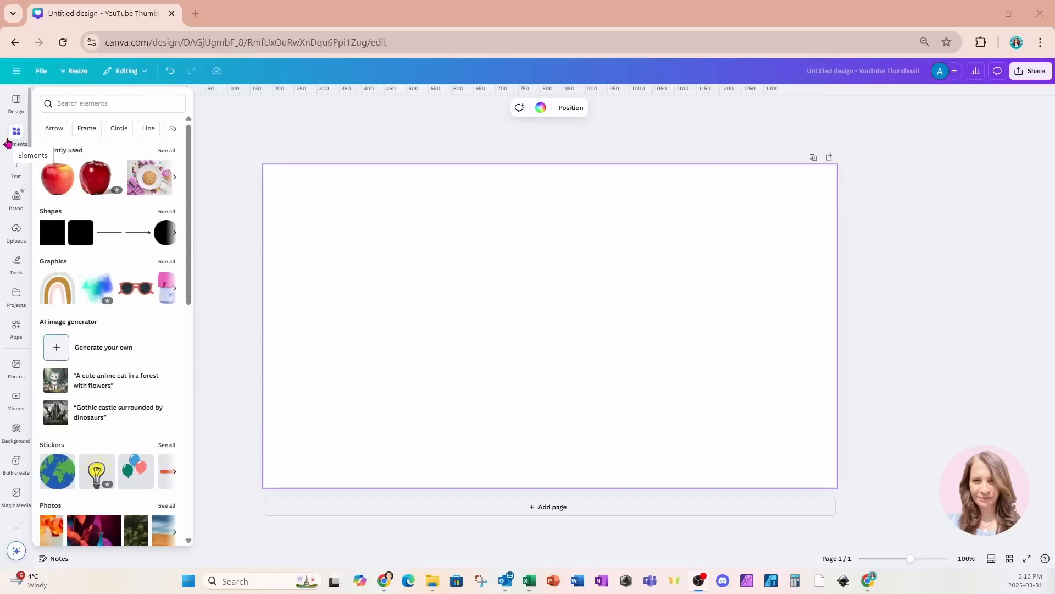
# - Add the apple image from recently used elements to the canvas, shrink it and move it left
pyautogui.click(55, 185)
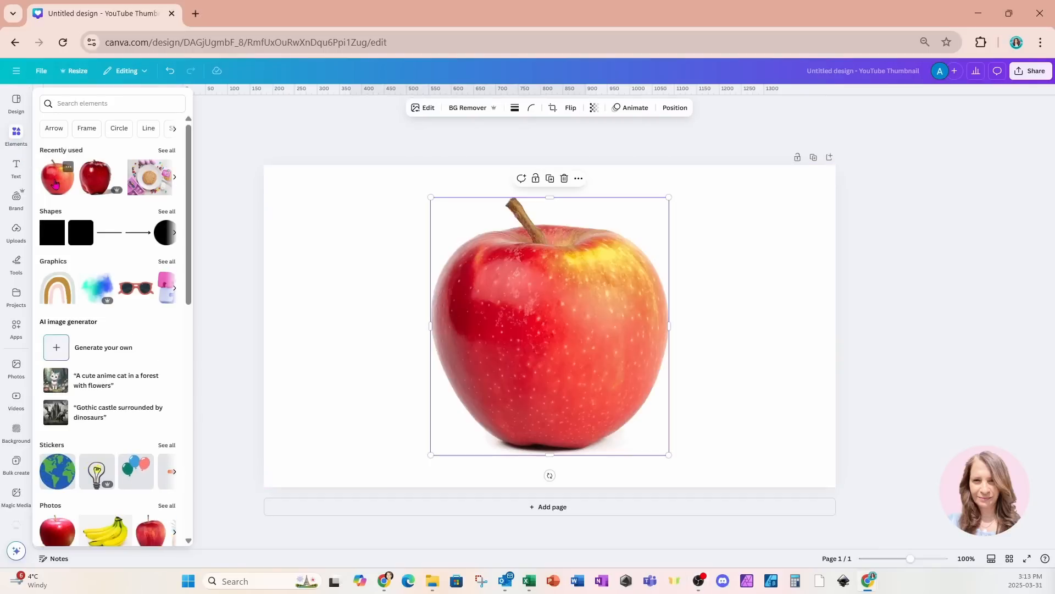
pyautogui.click(659, 225)
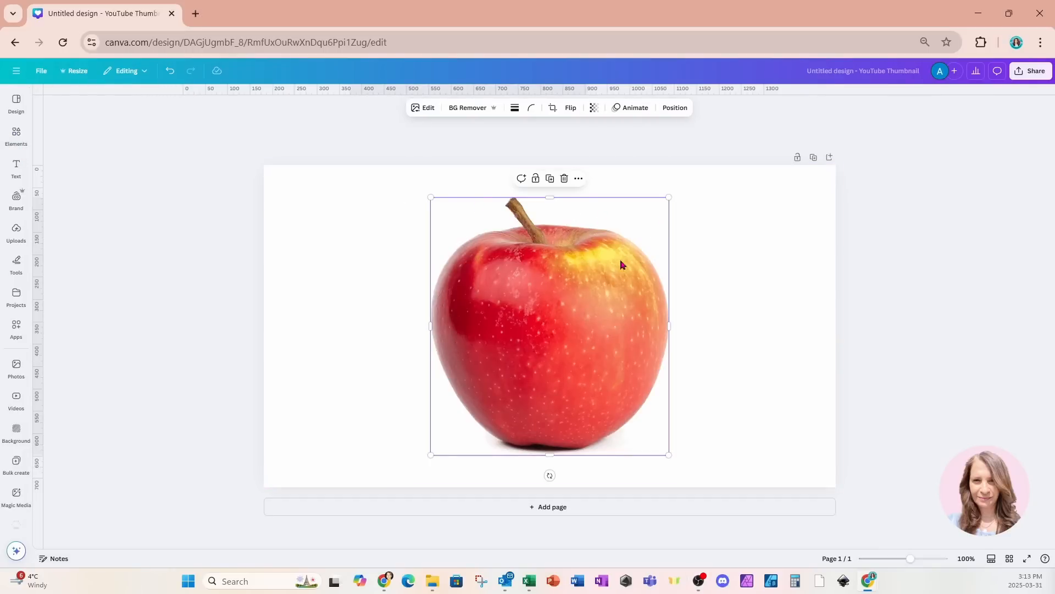
pyautogui.moveTo(669, 197); pyautogui.dragTo(642, 223)
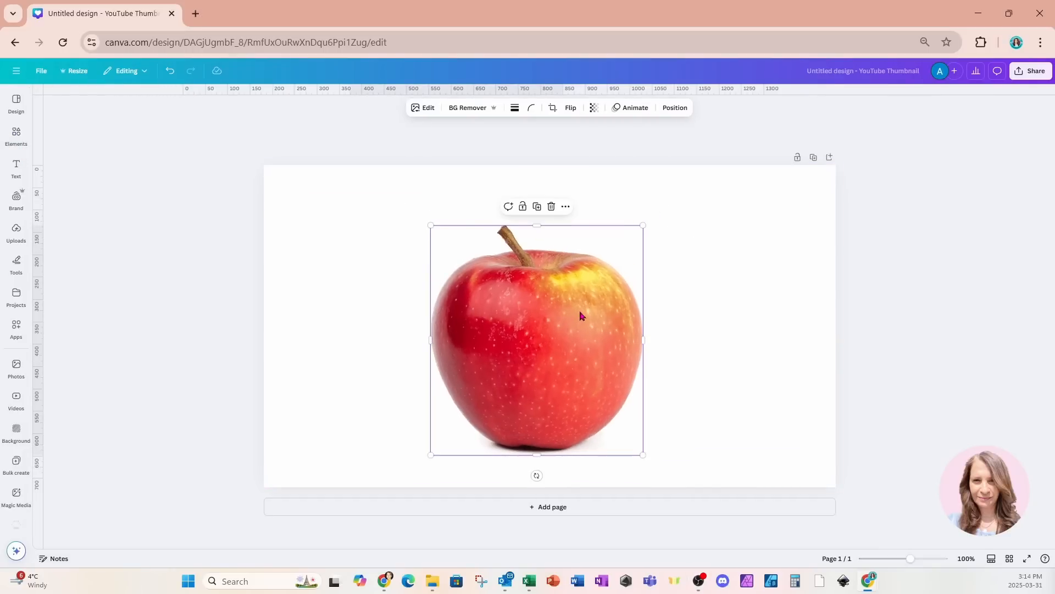
pyautogui.moveTo(582, 313); pyautogui.dragTo(437, 324)
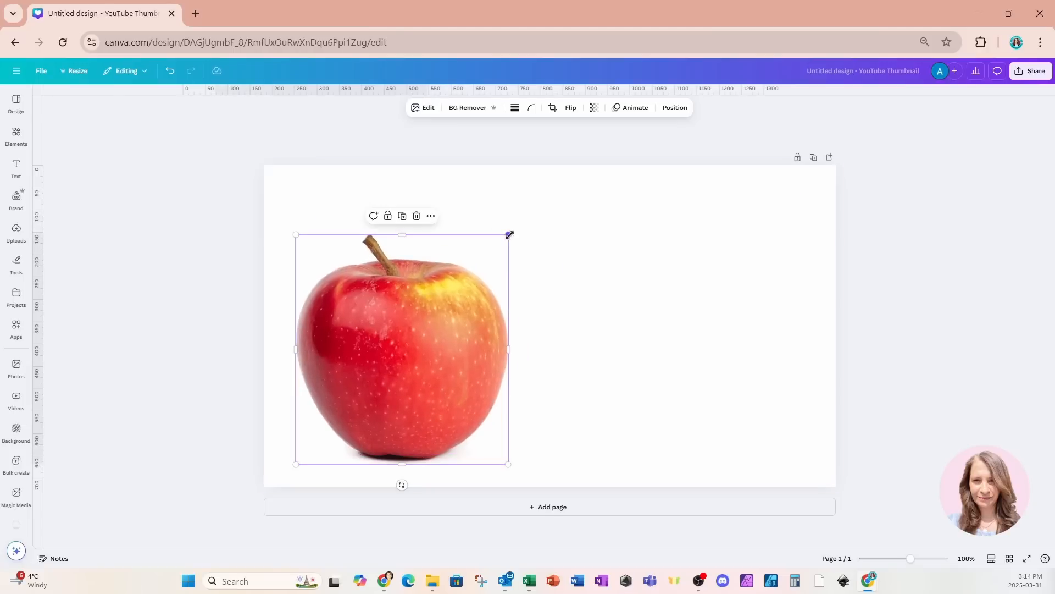
pyautogui.moveTo(509, 233); pyautogui.dragTo(443, 276)
# - Duplicate the apple twice to make a row of three apples across the canvas
pyautogui.moveTo(402, 348); pyautogui.dragTo(590, 334)
pyautogui.click(377, 243)
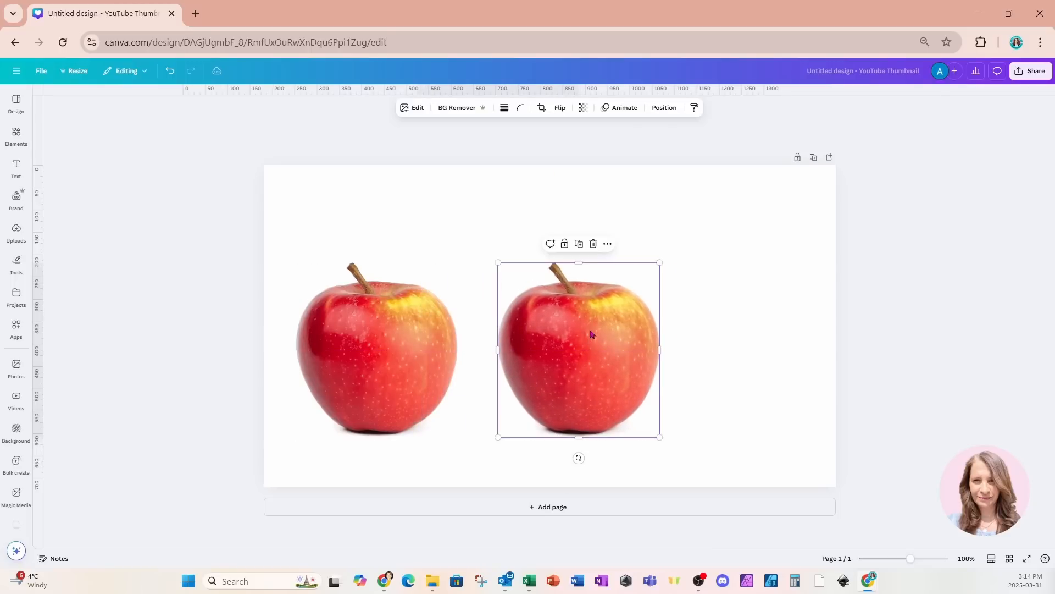
pyautogui.click(579, 244)
pyautogui.moveTo(832, 346); pyautogui.dragTo(795, 349)
# - Select all three apples and space them evenly
pyautogui.moveTo(218, 352); pyautogui.dragTo(999, 383)
pyautogui.click(592, 244)
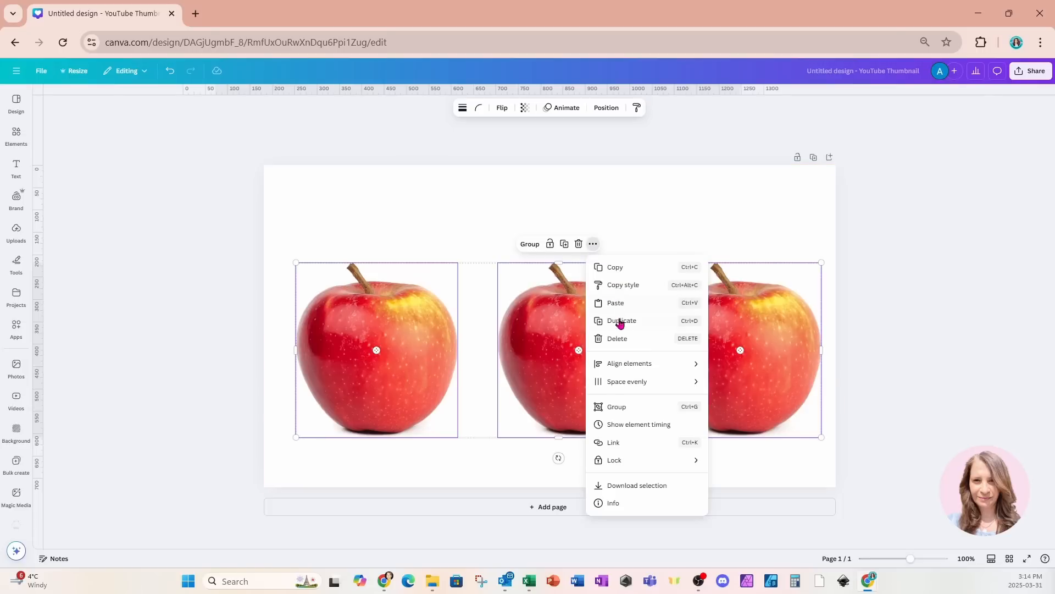
pyautogui.moveTo(628, 382)
pyautogui.click(741, 384)
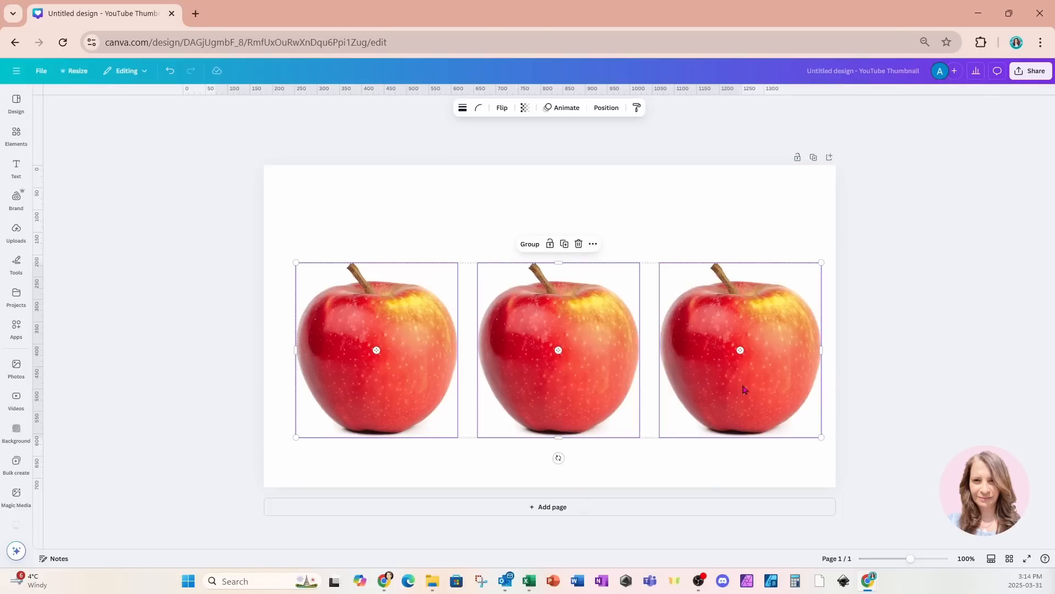
# - Select all three apples together and scale the group down slightly
pyautogui.click(732, 221)
pyautogui.moveTo(200, 298); pyautogui.dragTo(927, 396)
pyautogui.moveTo(821, 263); pyautogui.dragTo(738, 291)
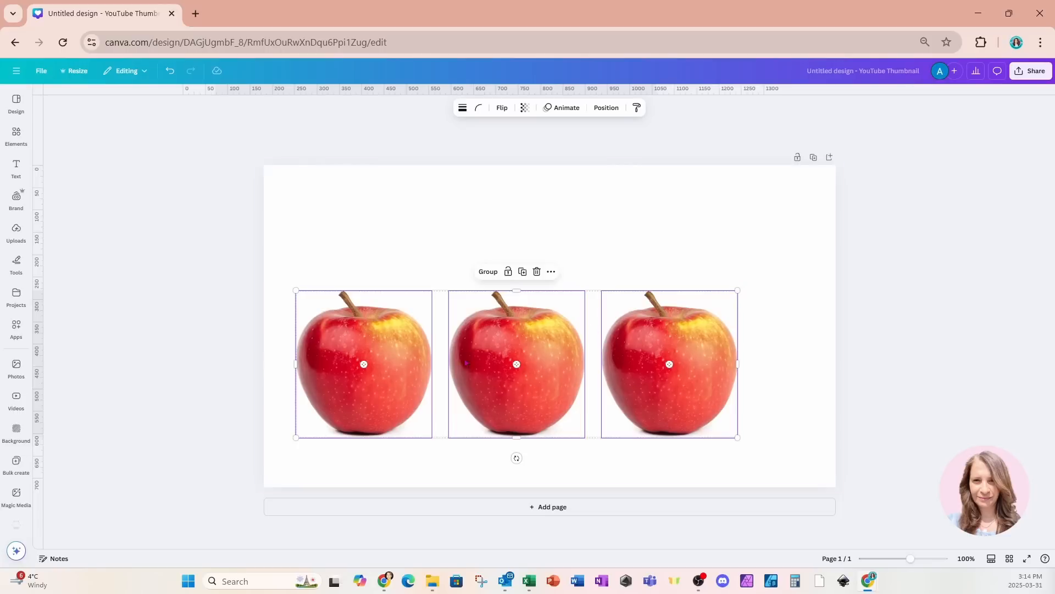
pyautogui.click(235, 324)
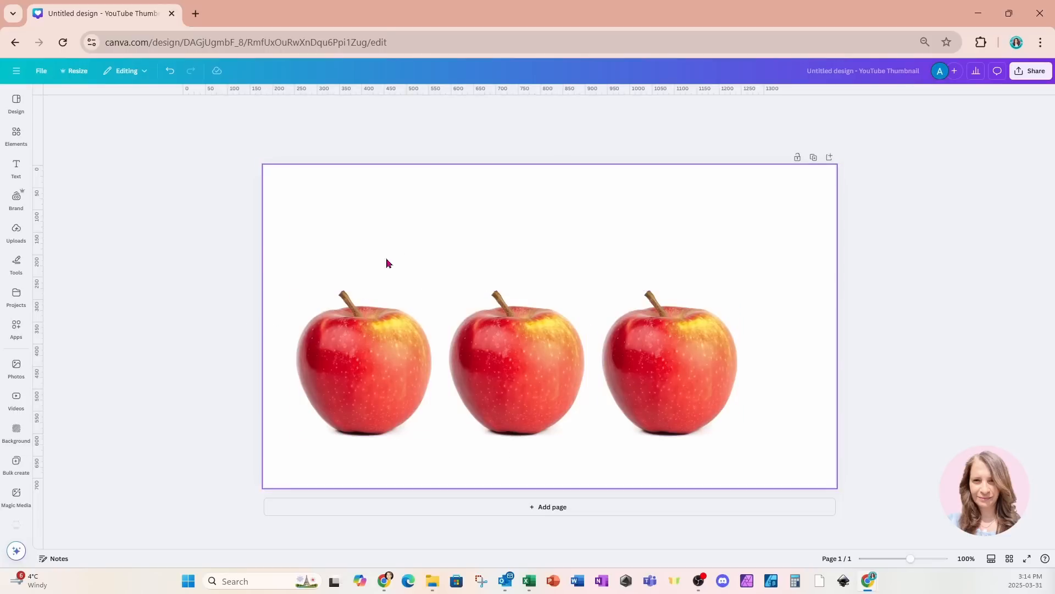
# - Move the second and third apples to the right to widen the gaps between apples
pyautogui.moveTo(494, 260); pyautogui.dragTo(698, 410)
pyautogui.click(768, 266)
pyautogui.click(628, 233)
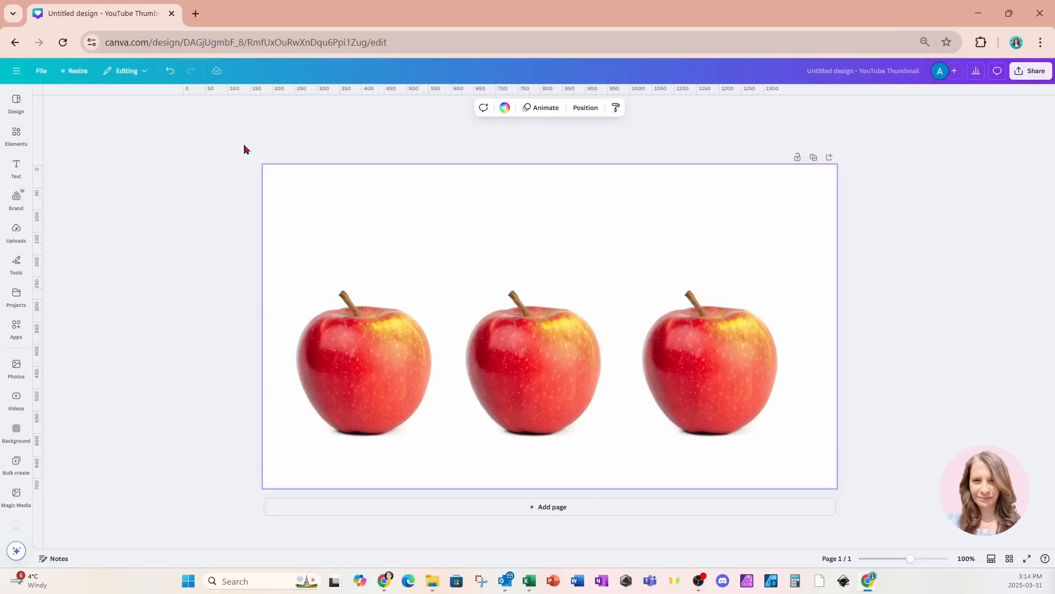
# - Open the Text Path Maker app from the apps list
pyautogui.click(17, 330)
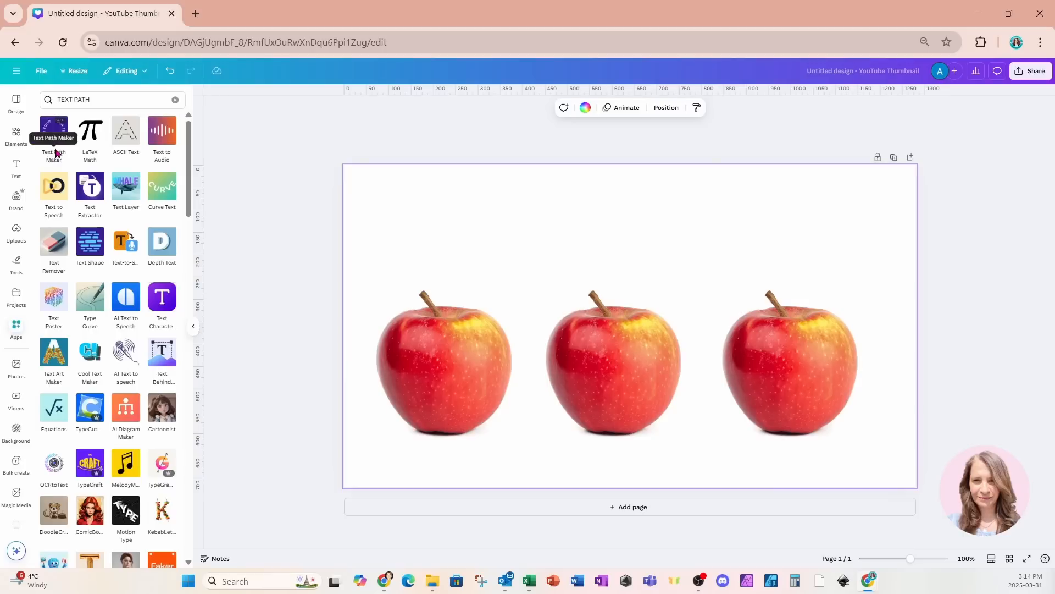
pyautogui.click(51, 142)
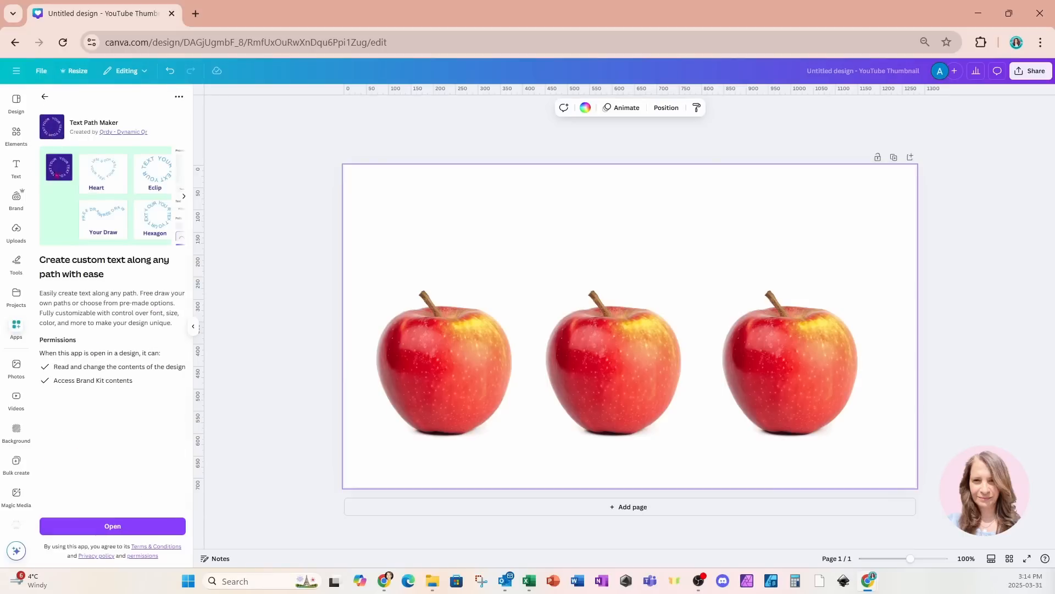
pyautogui.click(99, 521)
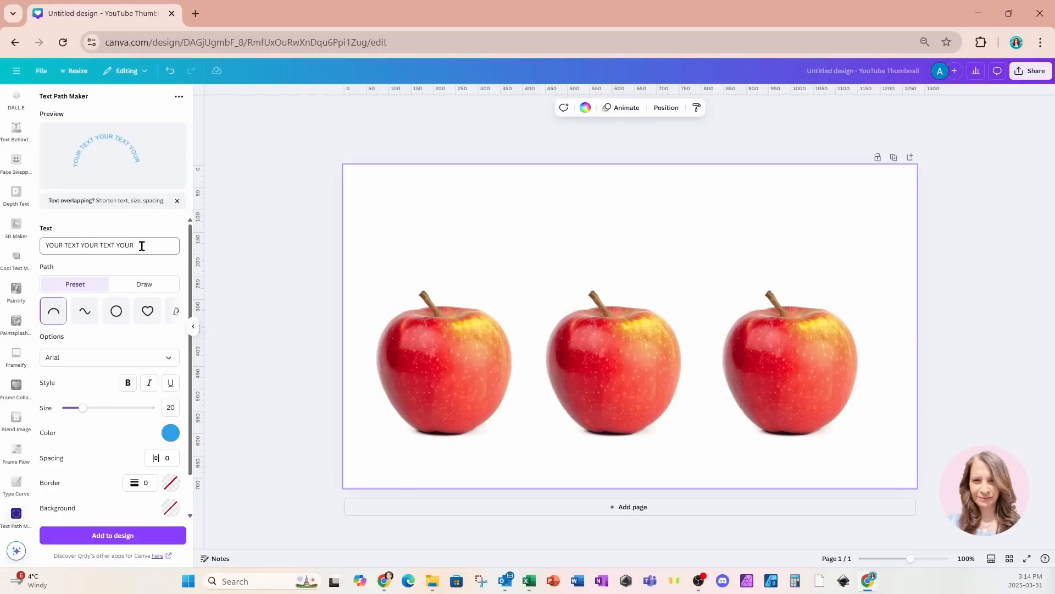
# - Replace the sample text with "An apple a day keeps the doctor away."
pyautogui.moveTo(142, 246); pyautogui.dragTo(34, 260)
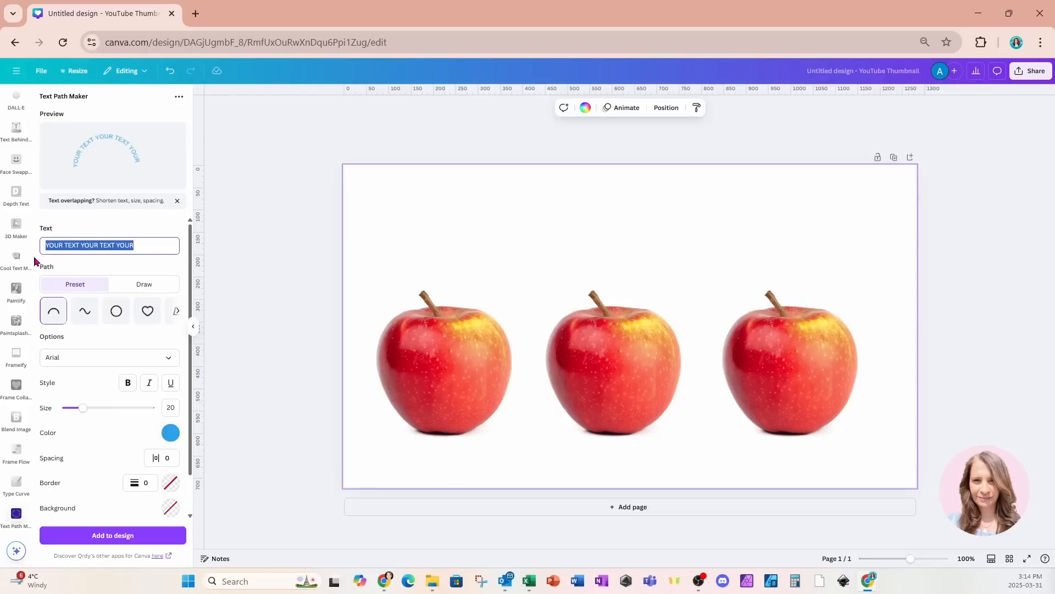
pyautogui.write('a')
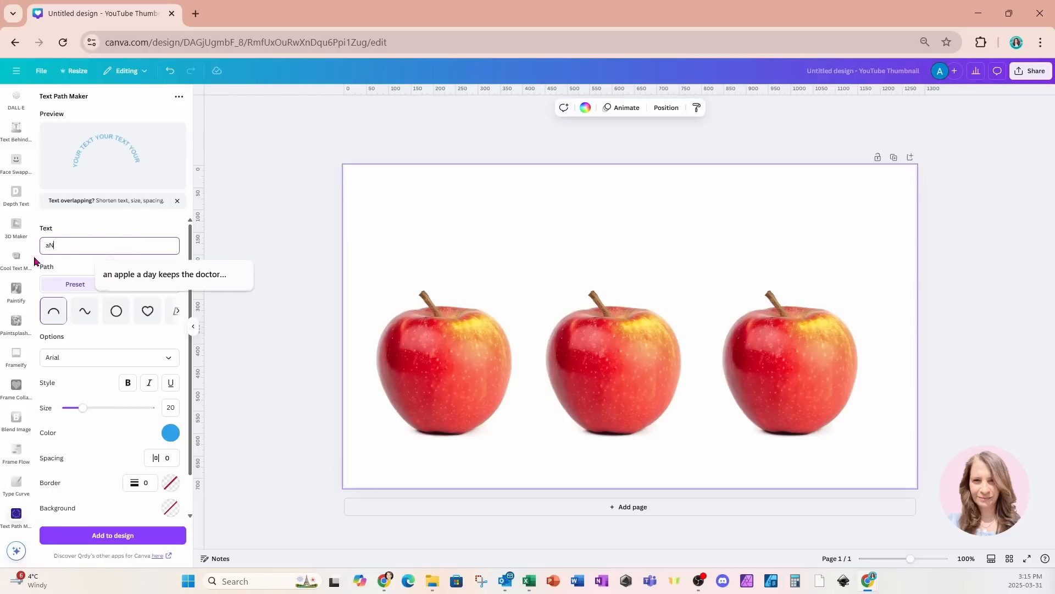
pyautogui.click(113, 275)
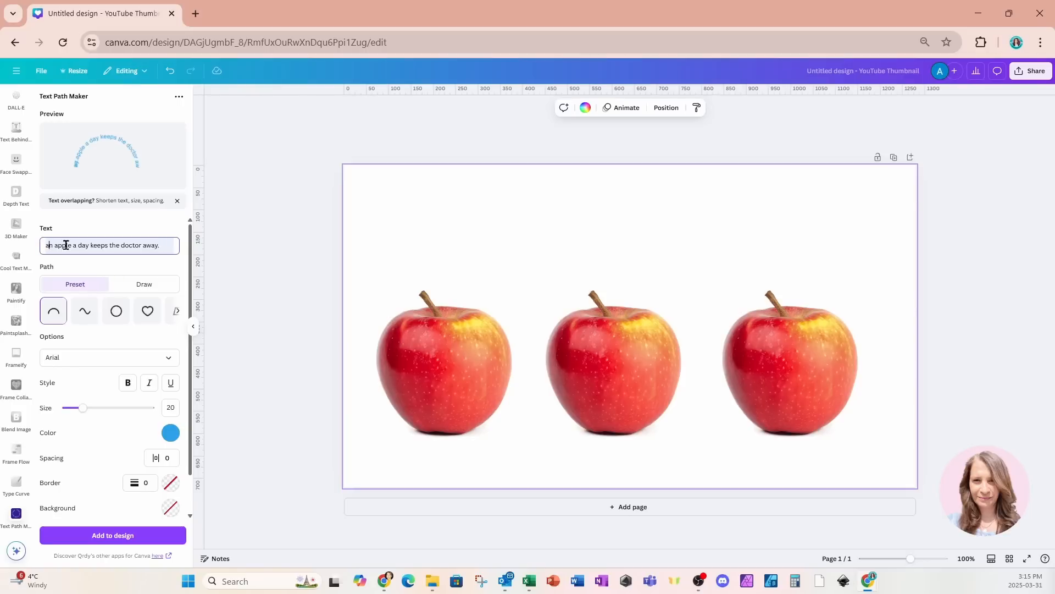
pyautogui.press('Delete')
pyautogui.write('A')
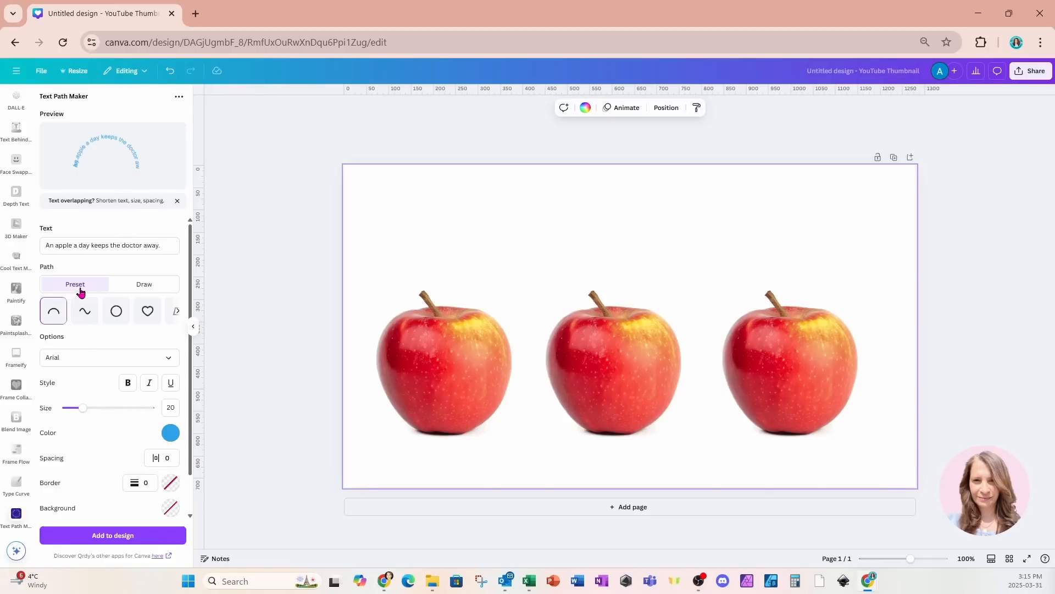
# - Browse the preset path shapes and choose the pentagon path
pyautogui.click(178, 318)
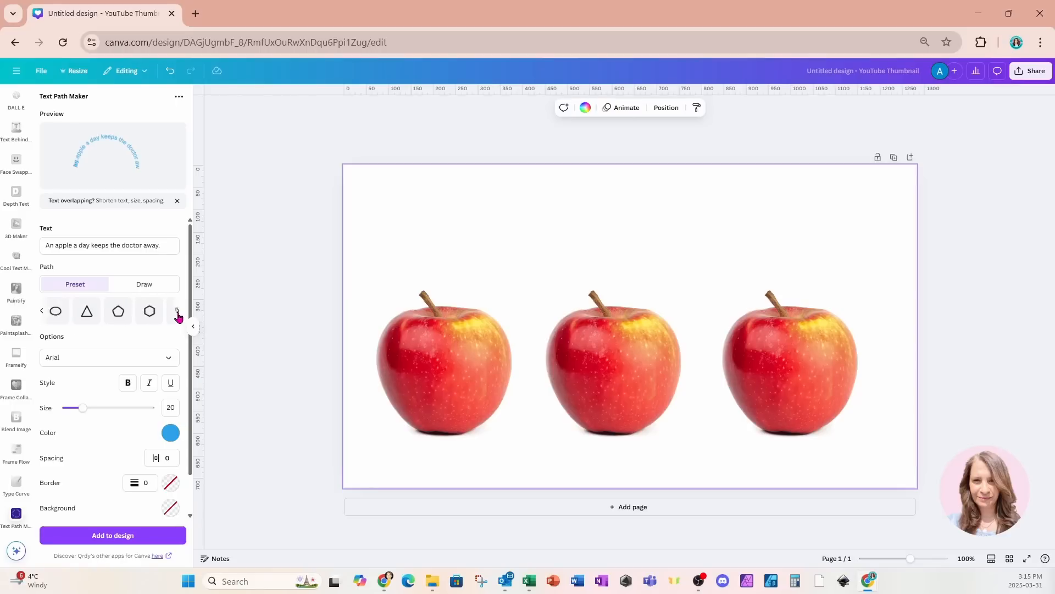
pyautogui.click(177, 316)
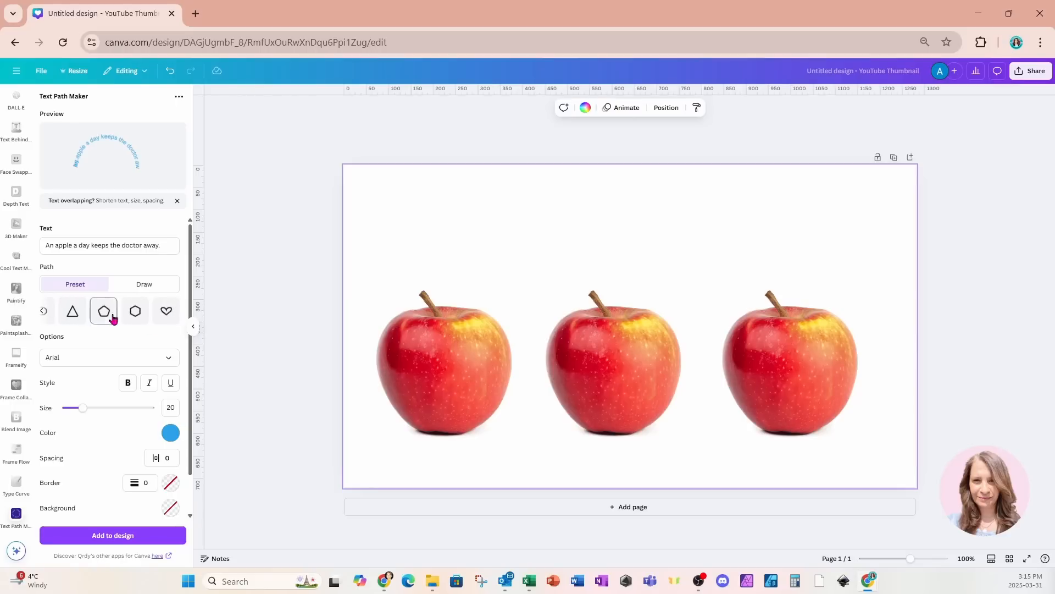
pyautogui.click(161, 316)
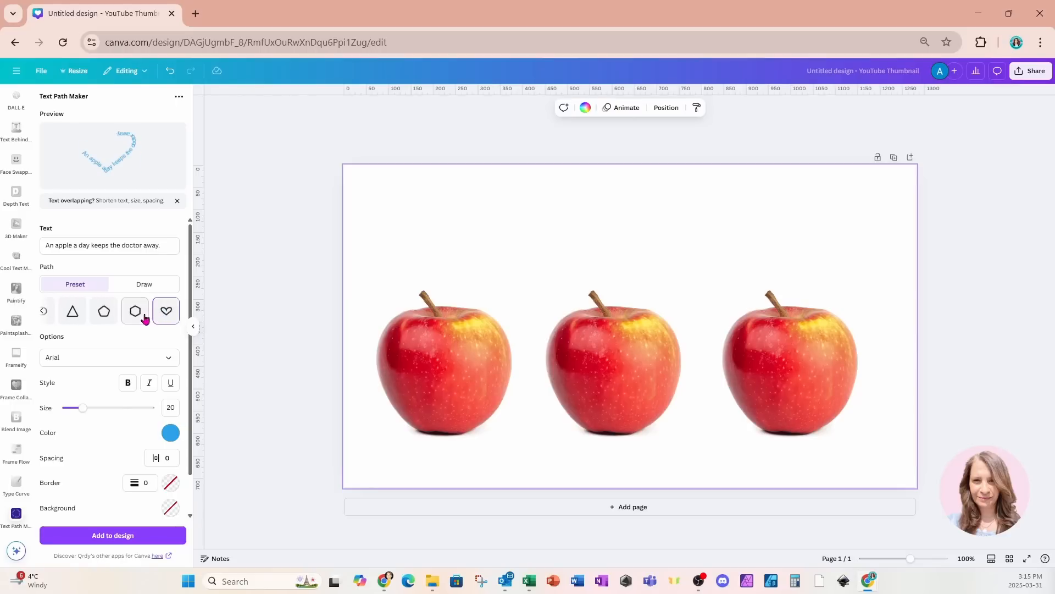
pyautogui.click(140, 317)
pyautogui.click(117, 318)
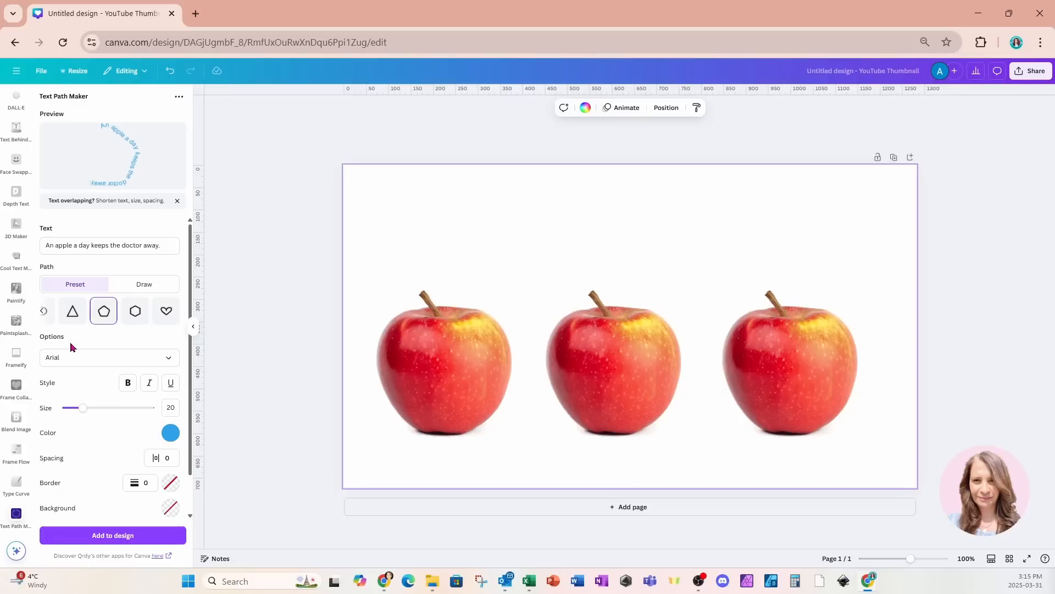
pyautogui.click(140, 363)
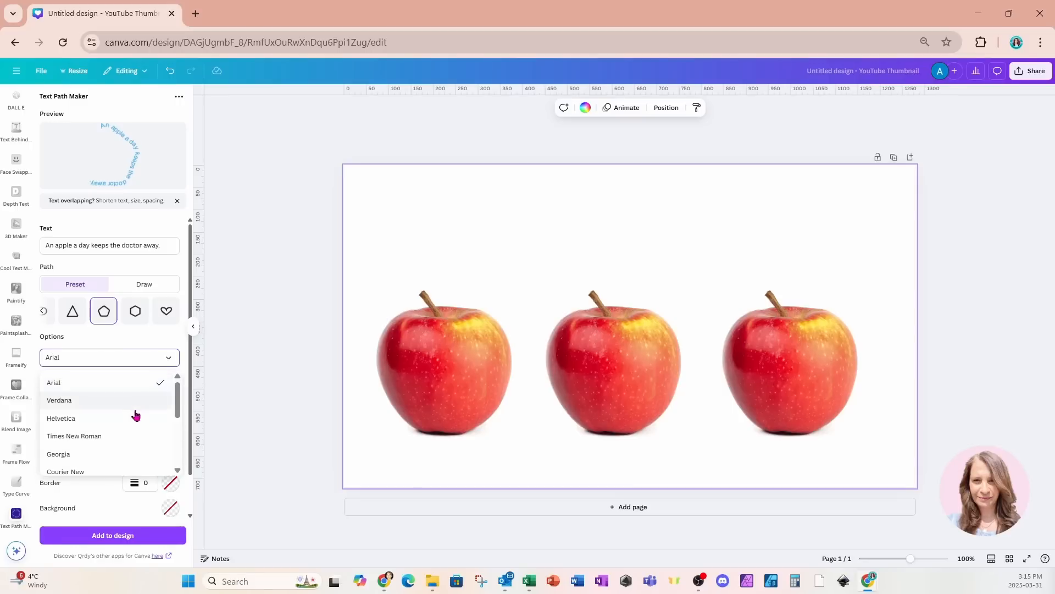
pyautogui.scroll(-5, 136, 415)
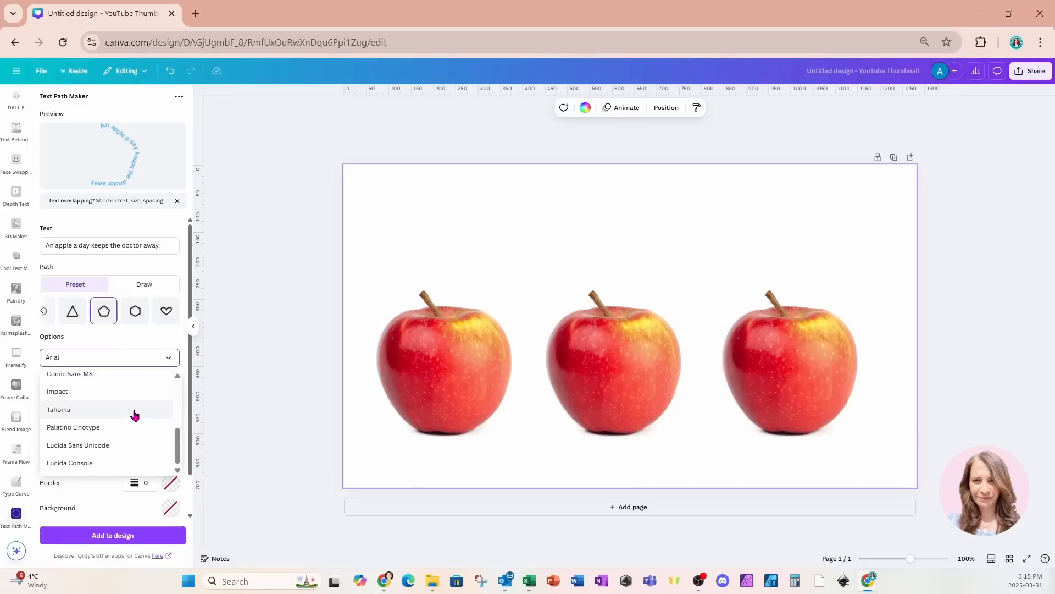
pyautogui.scroll(5, 135, 415)
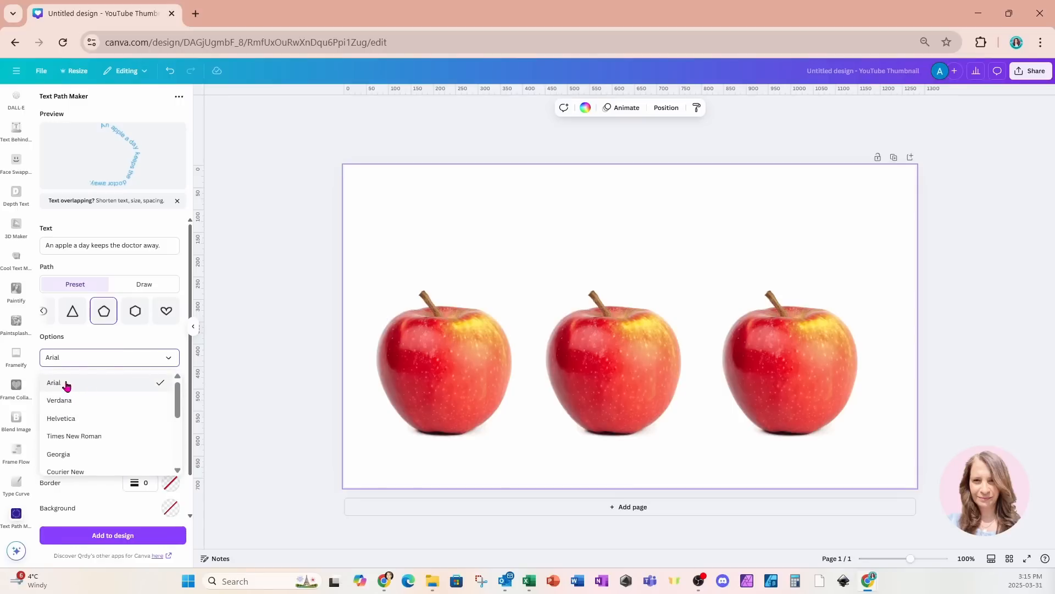
pyautogui.click(143, 341)
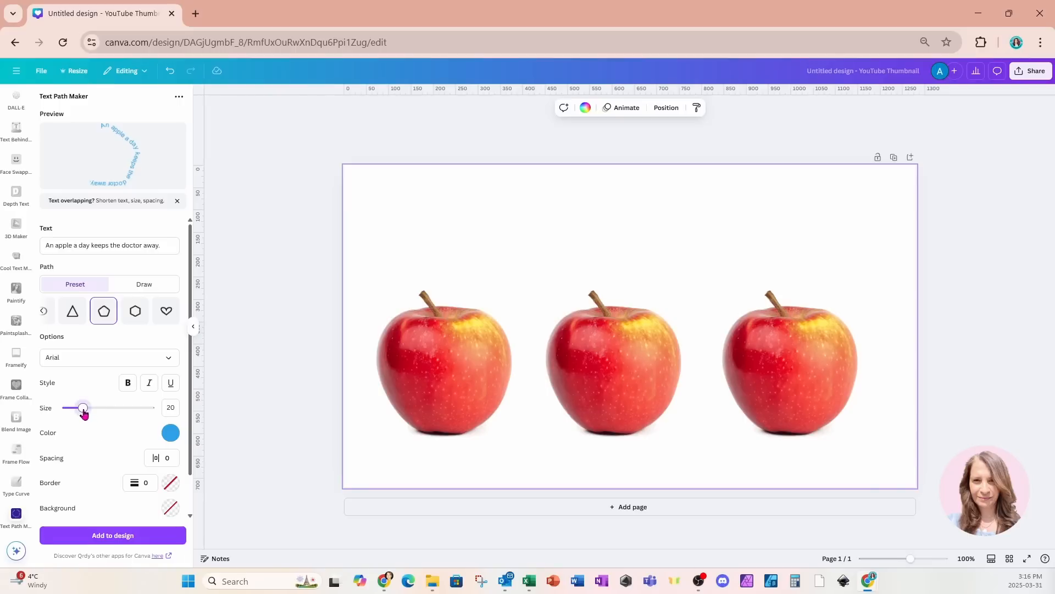
# - Try a text size of 37, then set it back to 20
pyautogui.moveTo(84, 413); pyautogui.dragTo(97, 413)
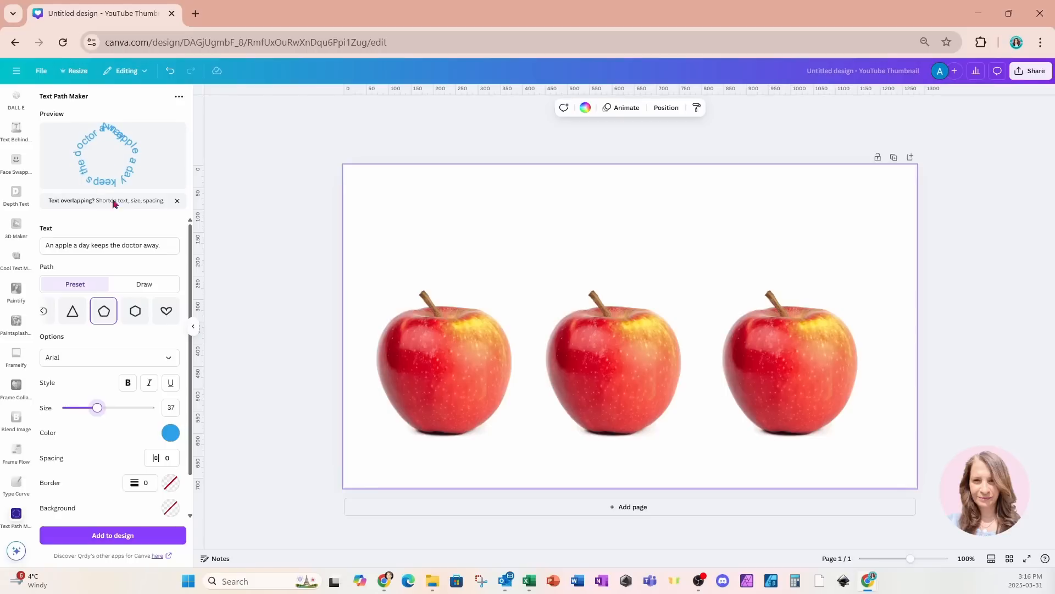
pyautogui.moveTo(99, 411); pyautogui.dragTo(83, 411)
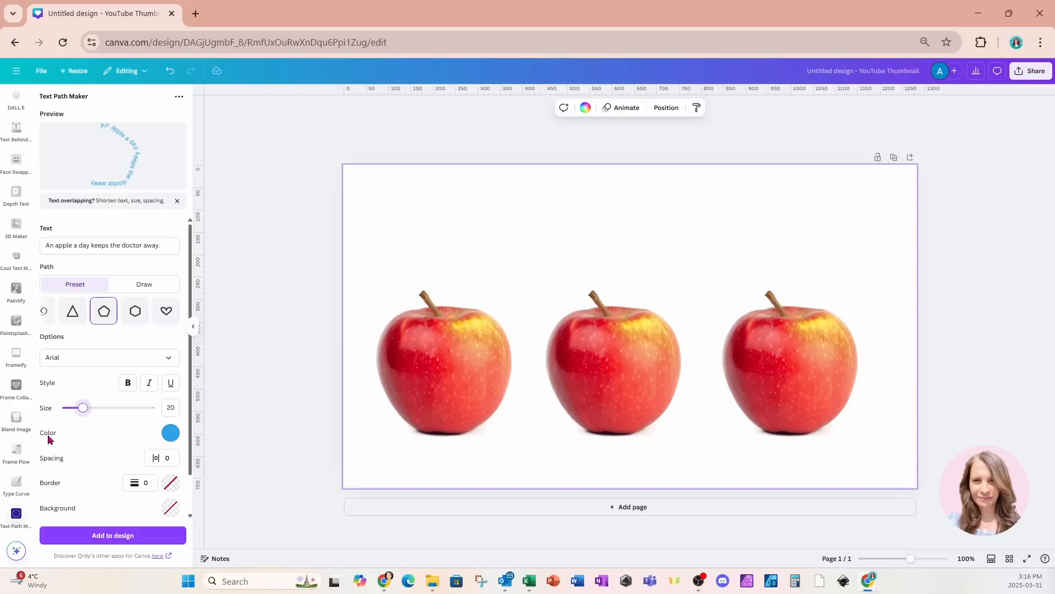
# - Switch the path mode to Draw and use the first apple as the tracing background
pyautogui.scroll(-1, 83, 440)
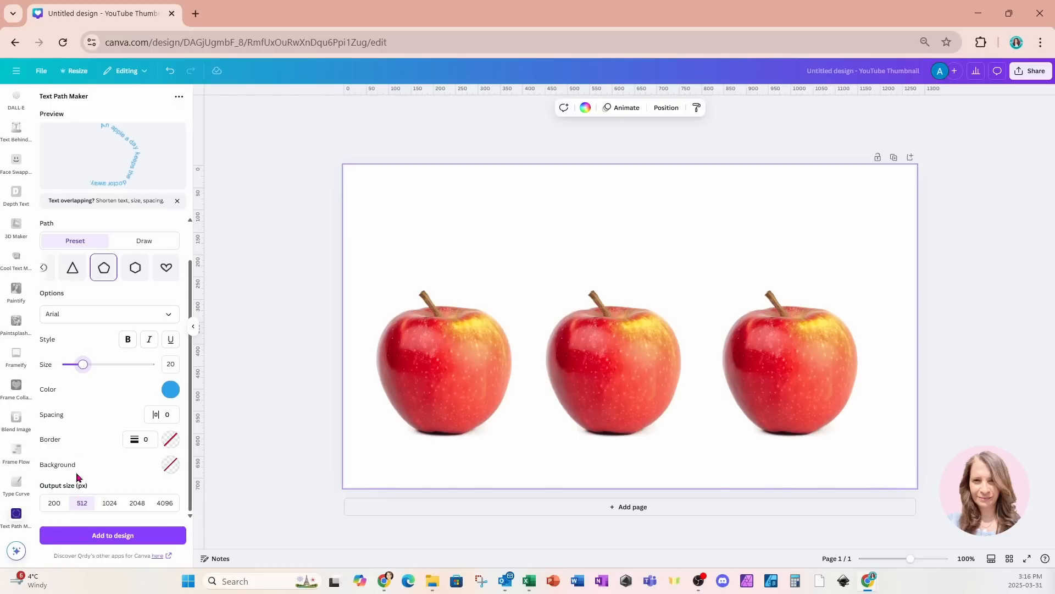
pyautogui.click(161, 245)
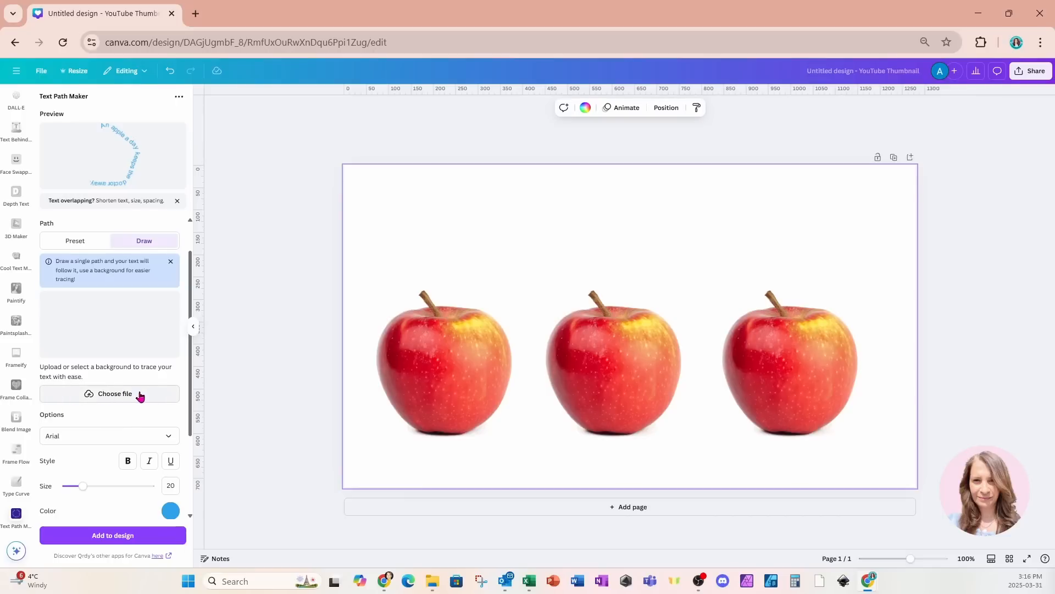
pyautogui.click(421, 374)
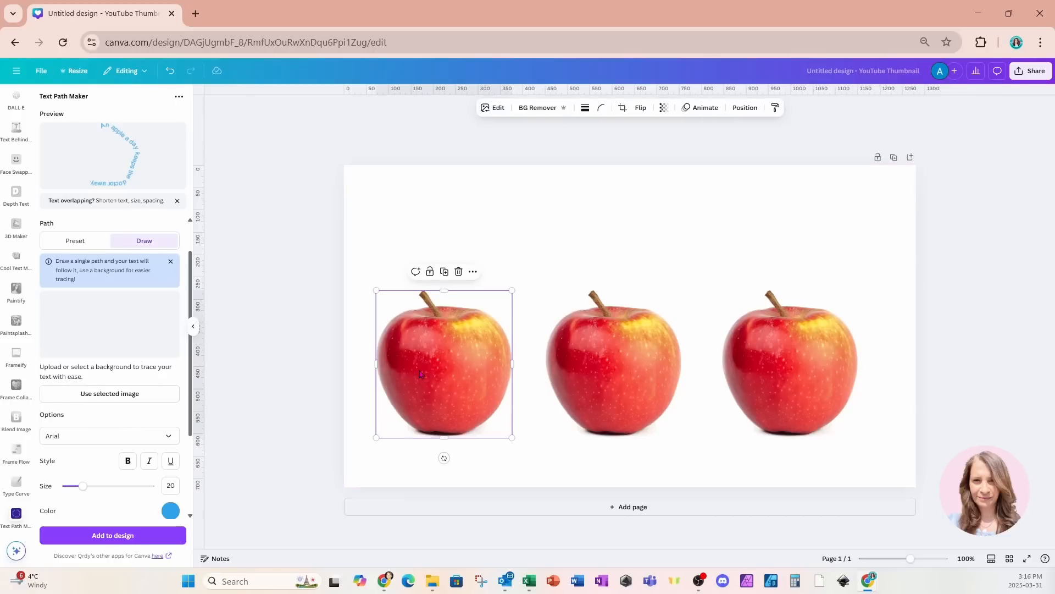
pyautogui.click(70, 403)
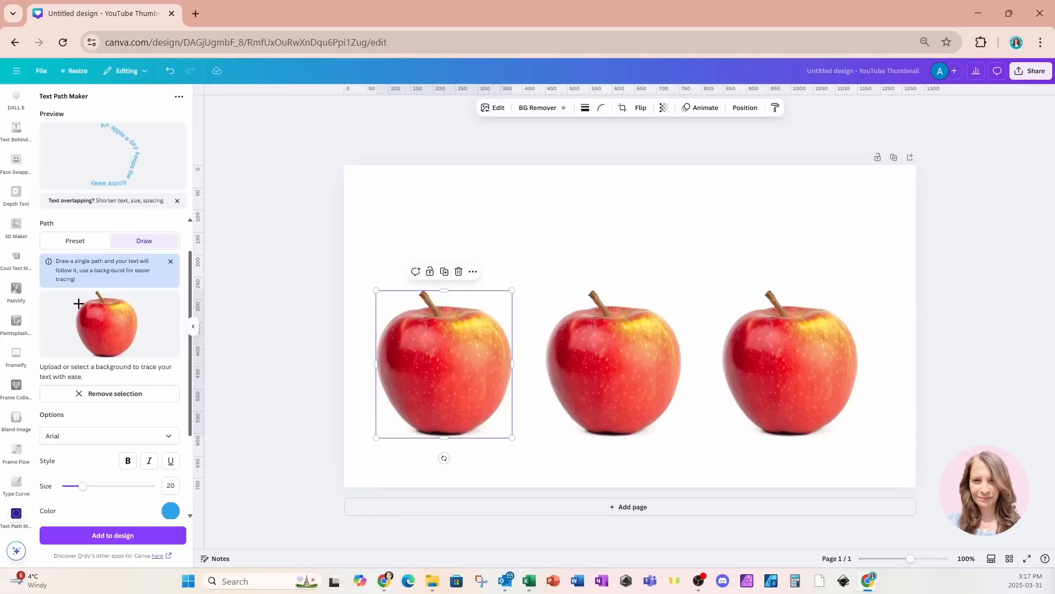
# - Trace a path around the apple's outline and add the curved text to the design
pyautogui.moveTo(79, 304)
pyautogui.mouseDown()
pyautogui.moveTo(116, 297)
pyautogui.moveTo(135, 308)
pyautogui.moveTo(138, 337)
pyautogui.moveTo(116, 360)
pyautogui.moveTo(88, 360)
pyautogui.moveTo(70, 323)
pyautogui.moveTo(74, 299)
pyautogui.mouseUp()
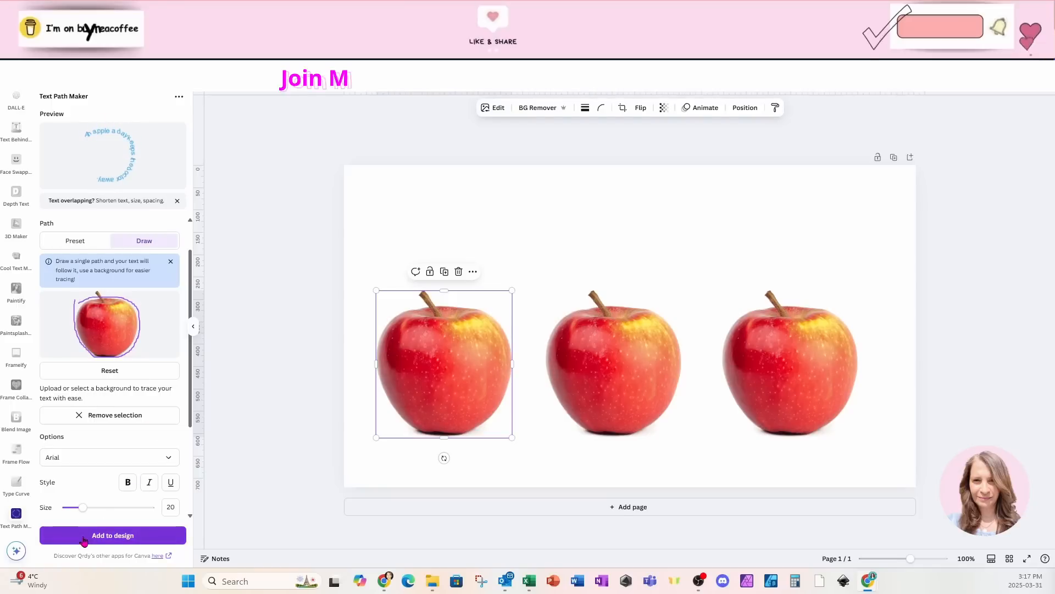
pyautogui.click(88, 536)
# - Position the curved text around the first apple and enlarge it slightly
pyautogui.moveTo(655, 313); pyautogui.dragTo(457, 322)
pyautogui.moveTo(496, 400); pyautogui.dragTo(552, 457)
pyautogui.moveTo(513, 428); pyautogui.dragTo(494, 420)
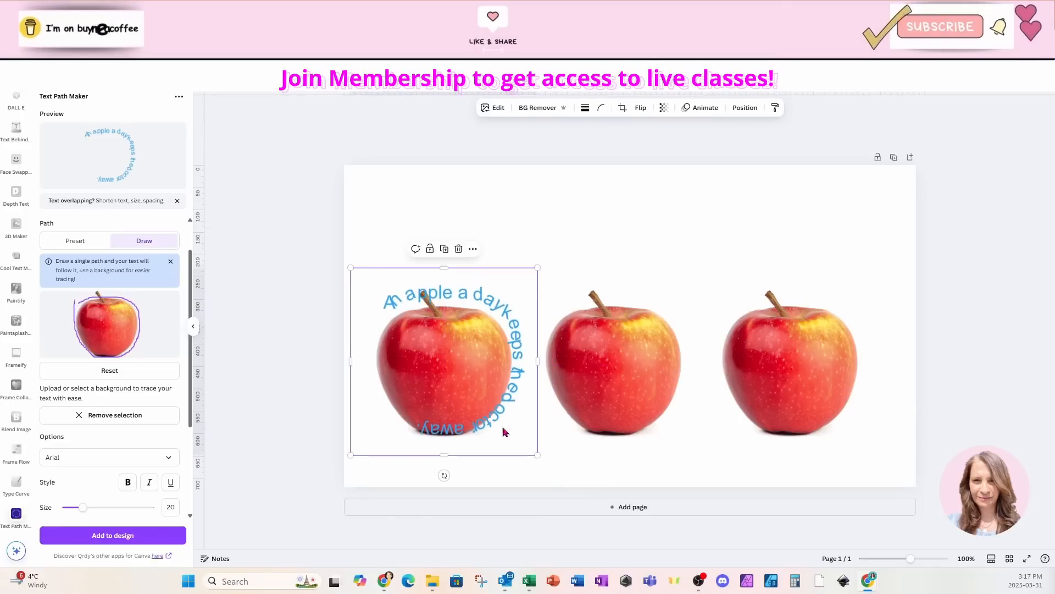
pyautogui.moveTo(535, 454); pyautogui.dragTo(504, 441)
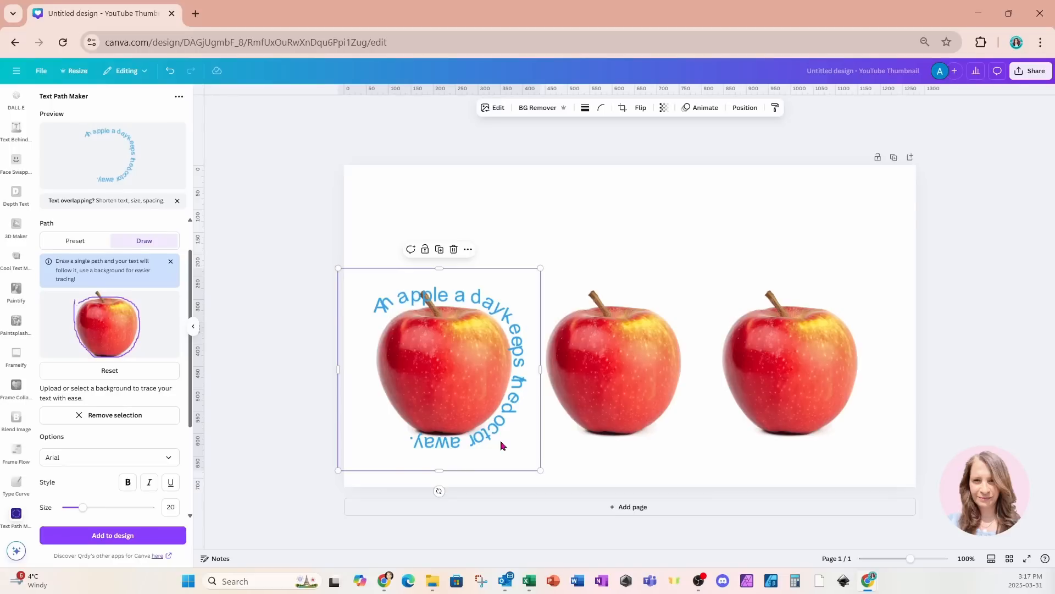
# - Remove the tracing background and reset the drawn path in the app
pyautogui.click(111, 420)
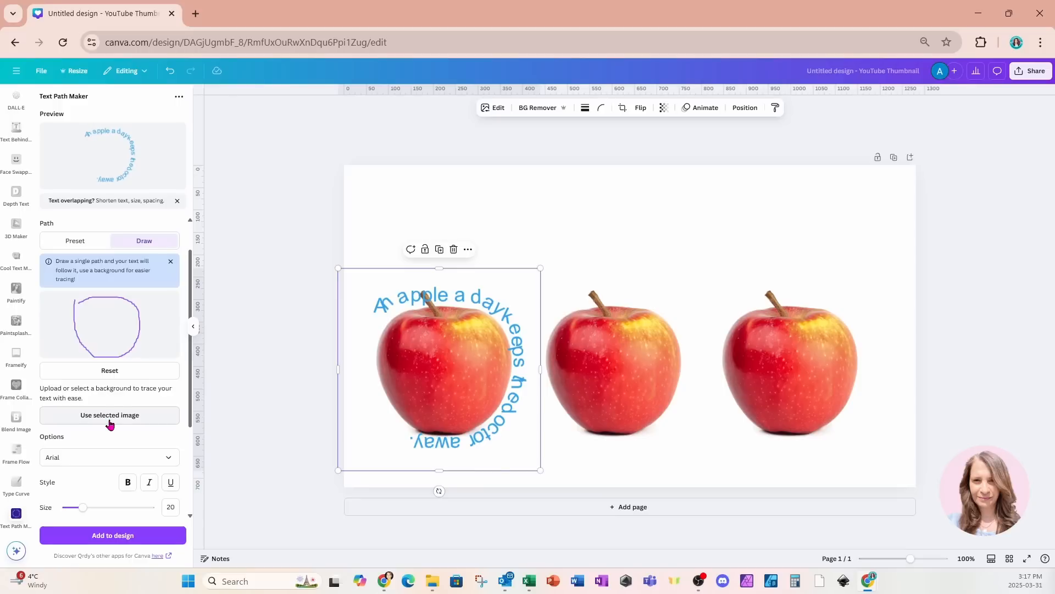
pyautogui.click(101, 371)
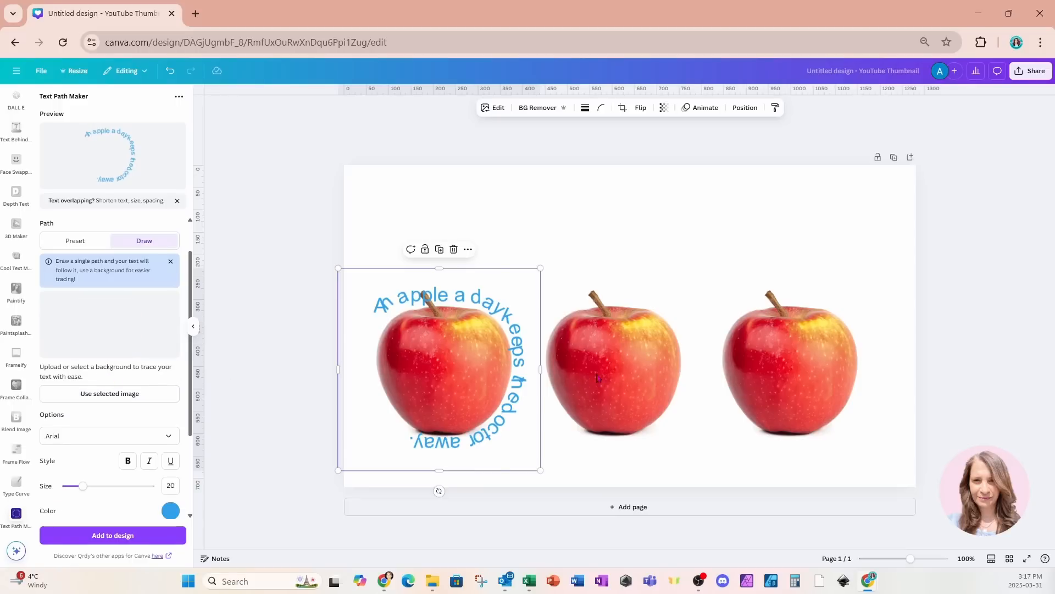
# - Use the second apple as the tracing background and trace a path around its outline
pyautogui.click(622, 375)
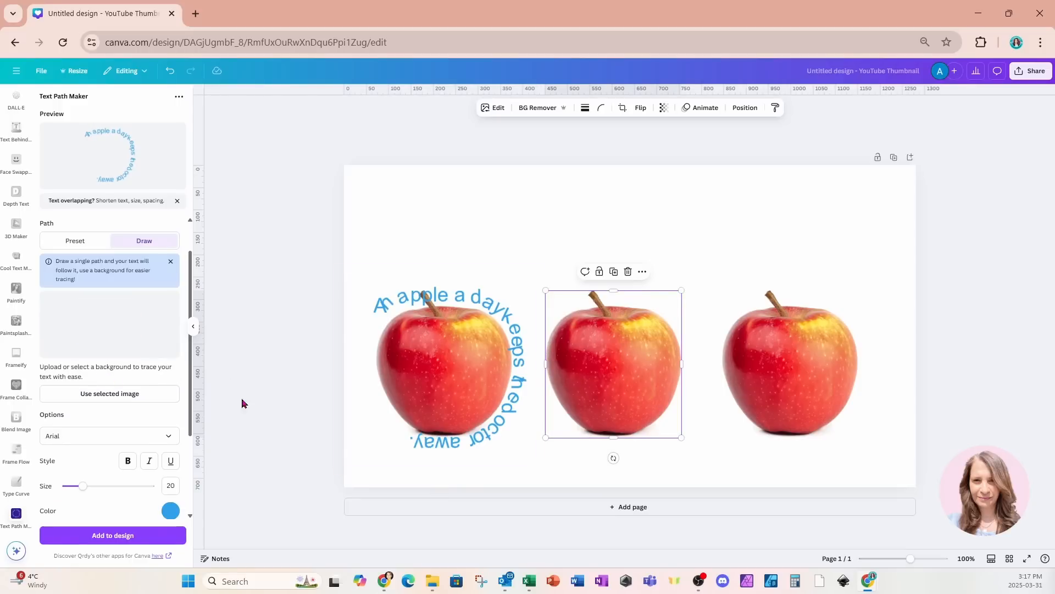
pyautogui.click(61, 399)
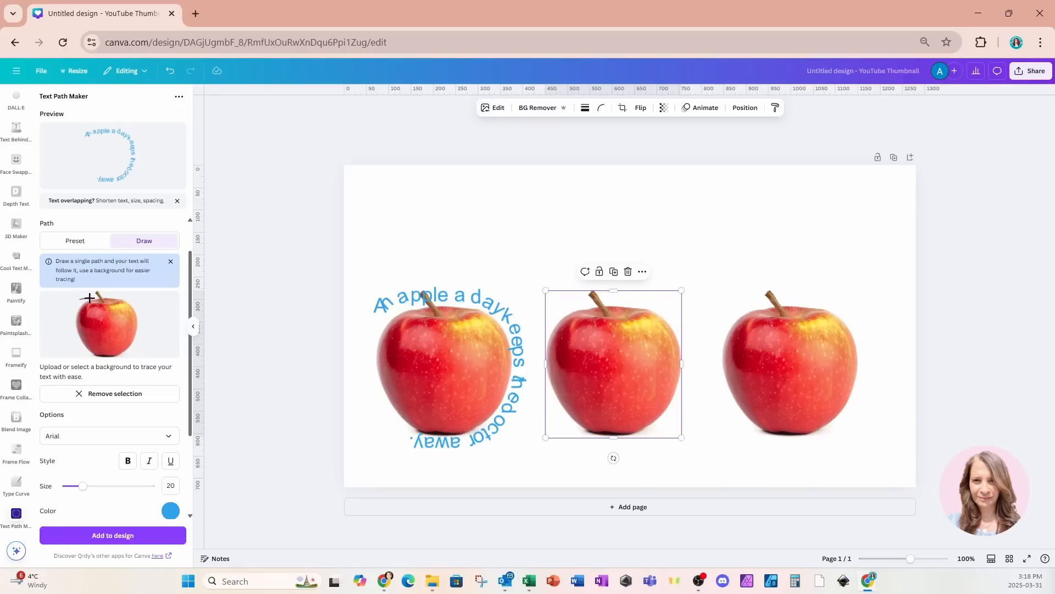
pyautogui.moveTo(90, 298); pyautogui.dragTo(97, 297)
pyautogui.moveTo(111, 297); pyautogui.dragTo(130, 297)
pyautogui.moveTo(130, 298)
pyautogui.mouseDown()
pyautogui.moveTo(139, 320)
pyautogui.moveTo(122, 356)
pyautogui.moveTo(102, 359)
pyautogui.moveTo(86, 356)
pyautogui.moveTo(75, 329)
pyautogui.moveTo(72, 309)
pyautogui.moveTo(90, 297)
pyautogui.mouseUp()
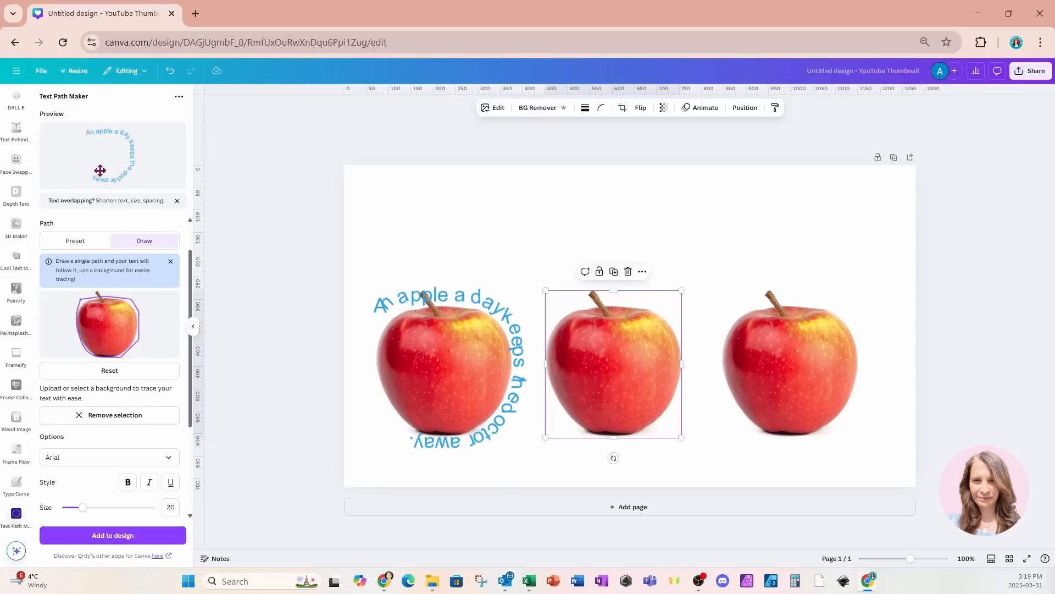
# - Set the text's horizontal spacing to 160
pyautogui.scroll(-2, 129, 405)
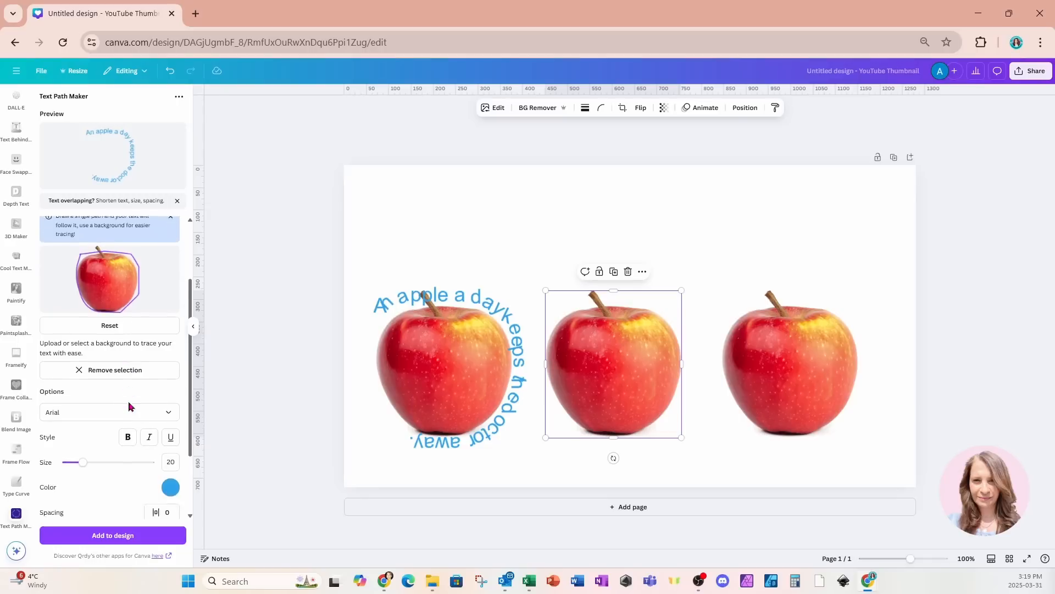
pyautogui.scroll(-1, 129, 406)
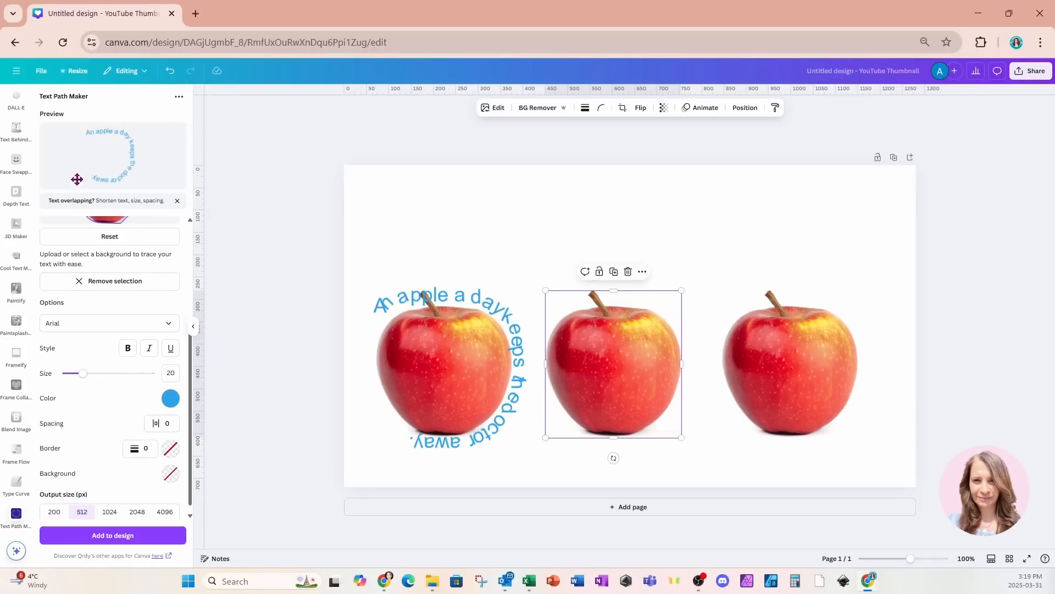
pyautogui.click(156, 425)
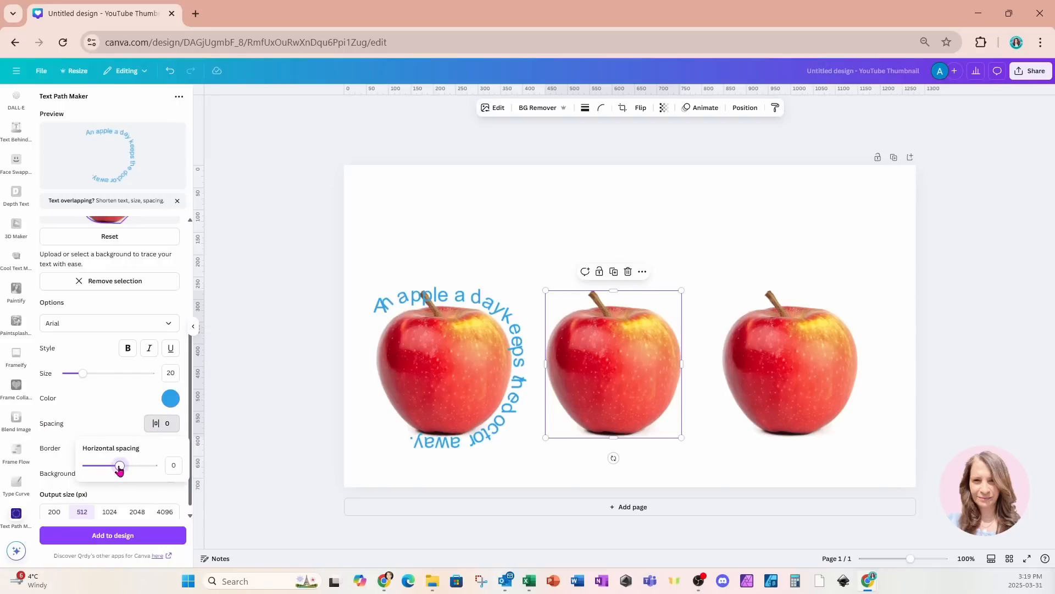
pyautogui.moveTo(121, 469); pyautogui.dragTo(132, 470)
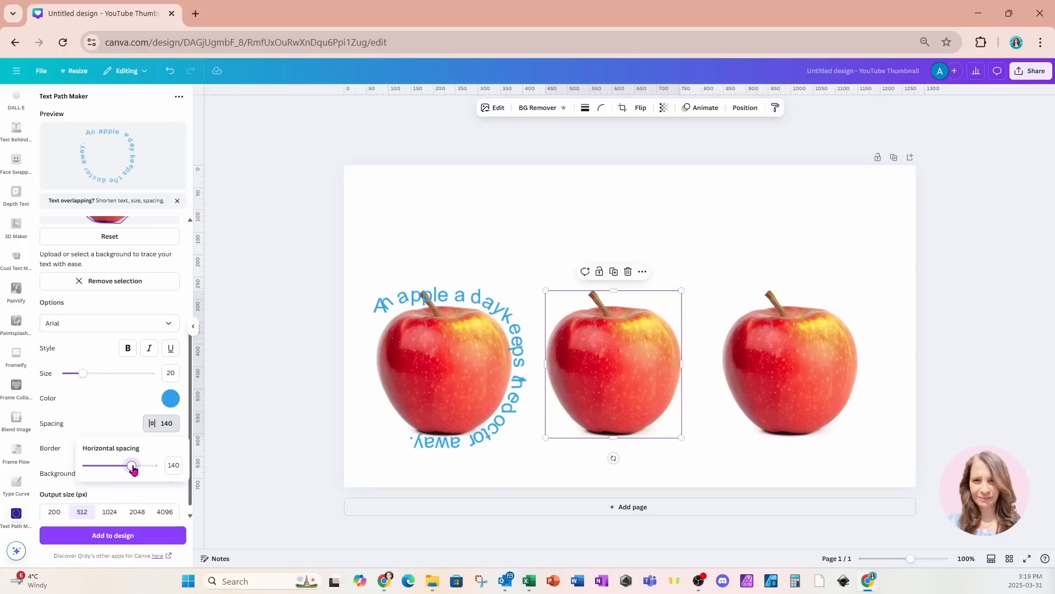
pyautogui.moveTo(133, 468); pyautogui.dragTo(134, 470)
pyautogui.click(116, 423)
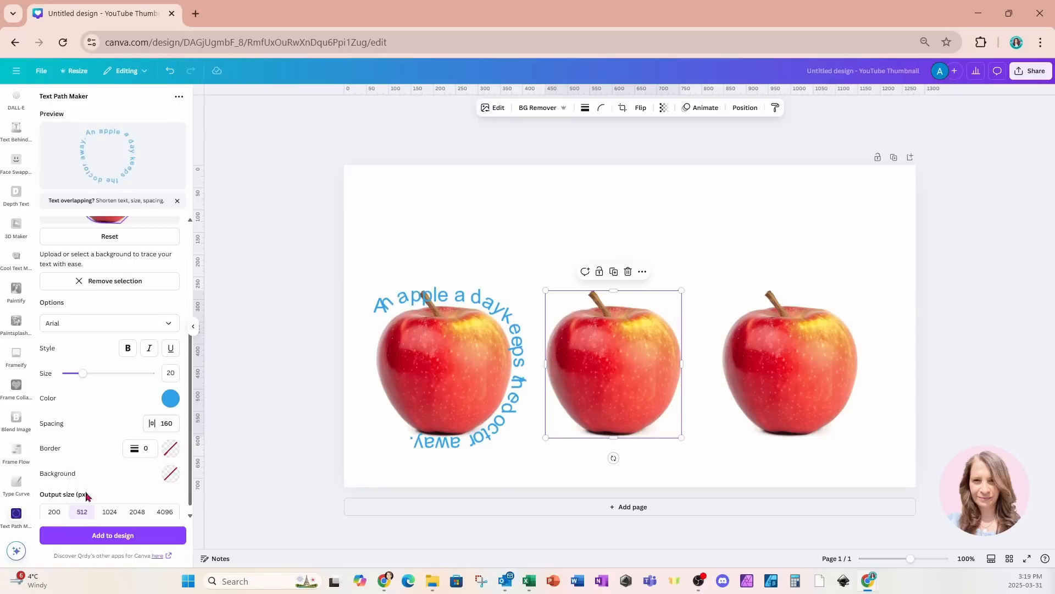
# - Add the curved text to the design, then position and enlarge it around the second apple
pyautogui.click(75, 535)
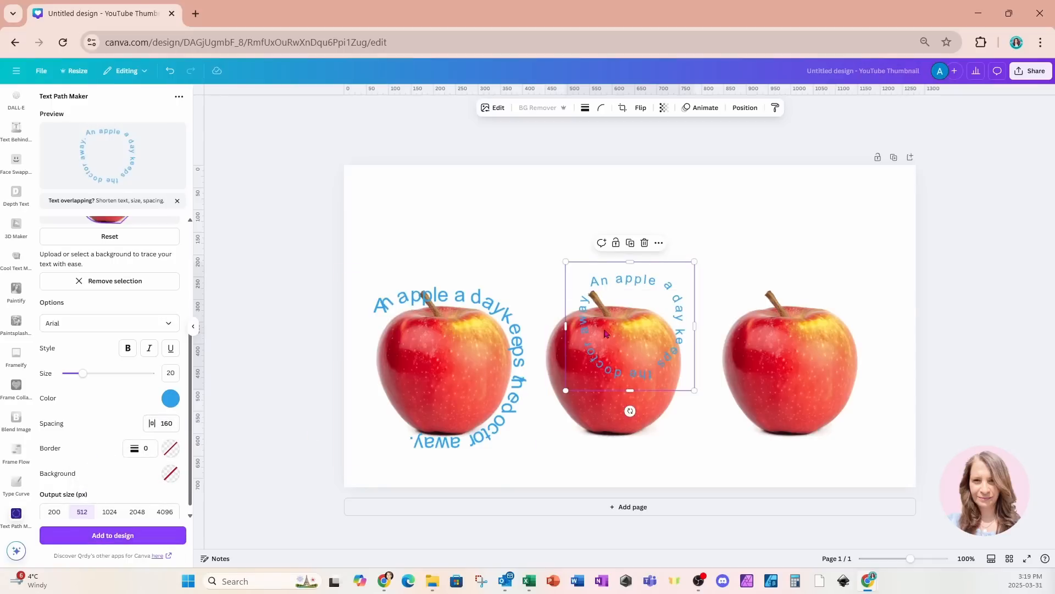
pyautogui.moveTo(605, 328); pyautogui.dragTo(587, 350)
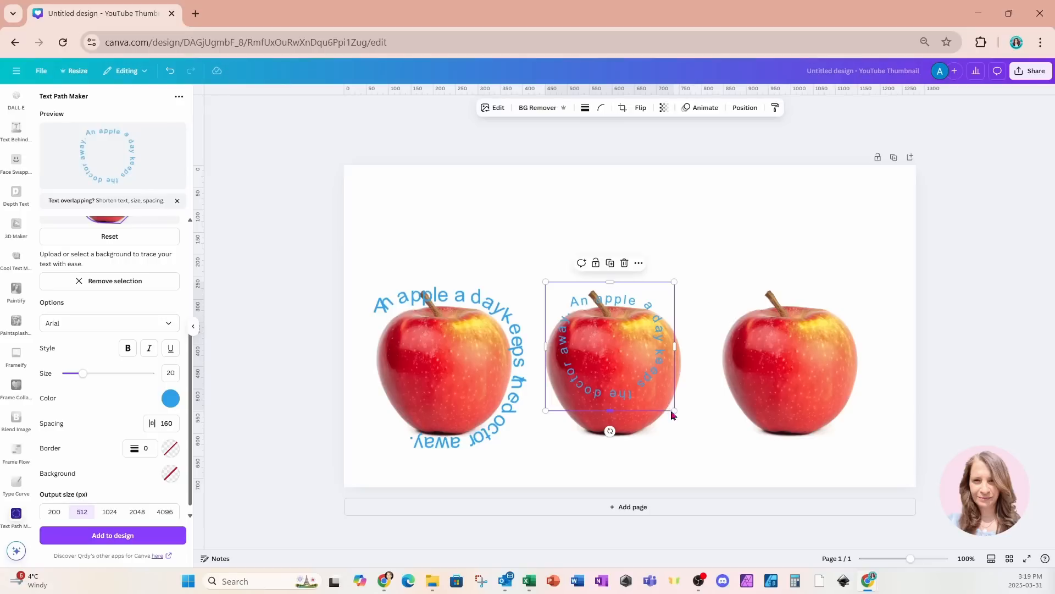
pyautogui.moveTo(676, 413); pyautogui.dragTo(737, 469)
pyautogui.moveTo(701, 437); pyautogui.dragTo(668, 426)
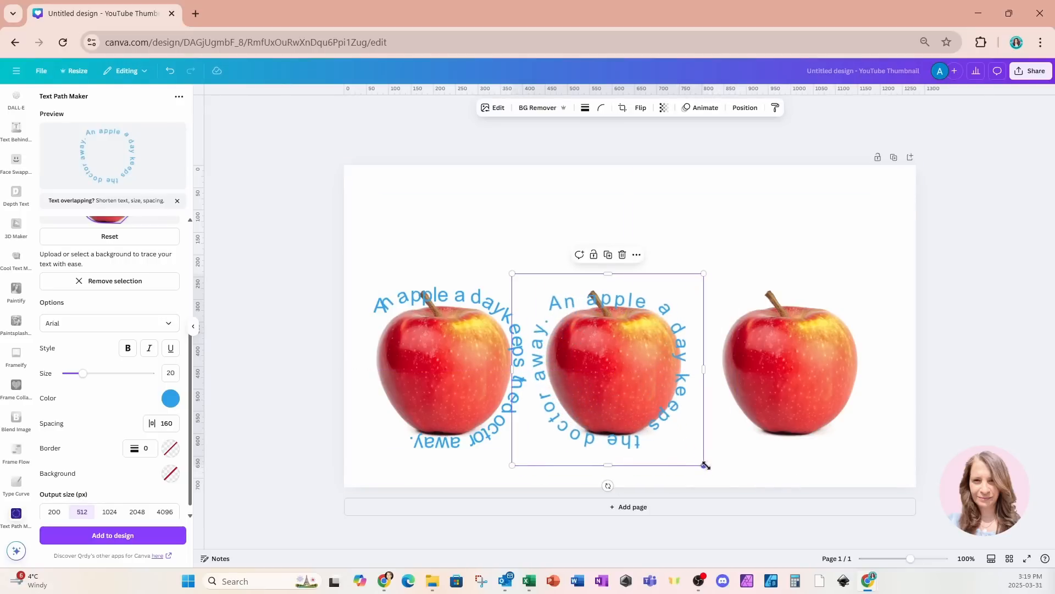
pyautogui.moveTo(703, 465); pyautogui.dragTo(711, 472)
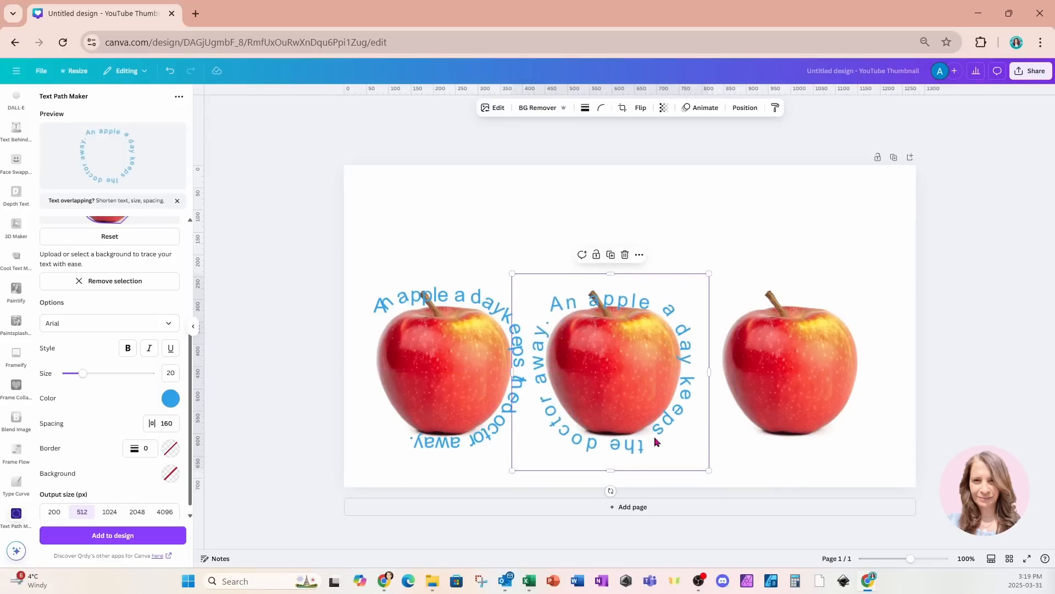
pyautogui.moveTo(655, 439); pyautogui.dragTo(655, 433)
pyautogui.moveTo(708, 465); pyautogui.dragTo(717, 472)
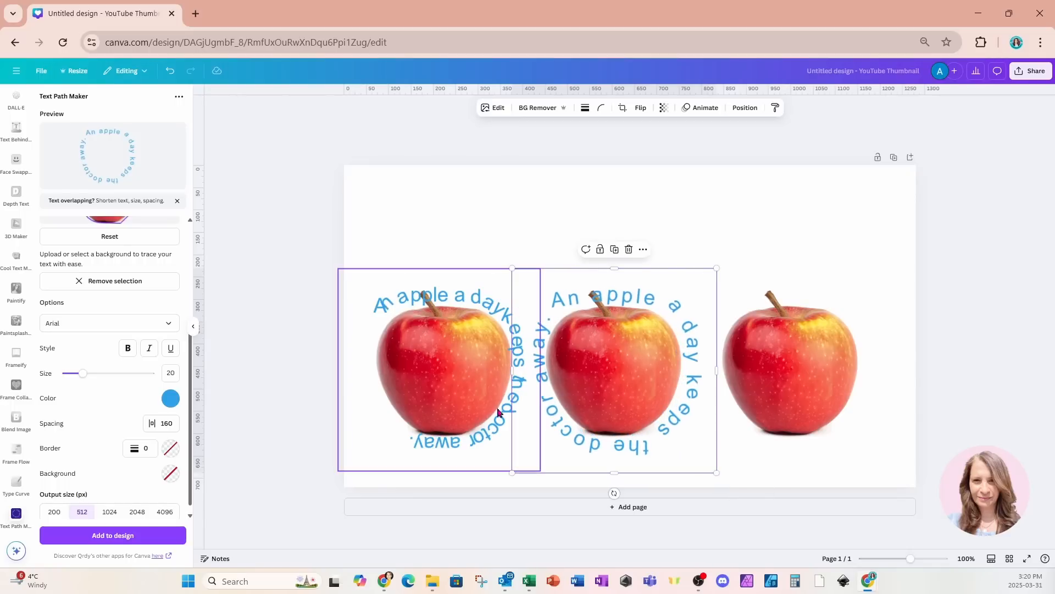
# - Change the curved text colour to black
pyautogui.click(430, 285)
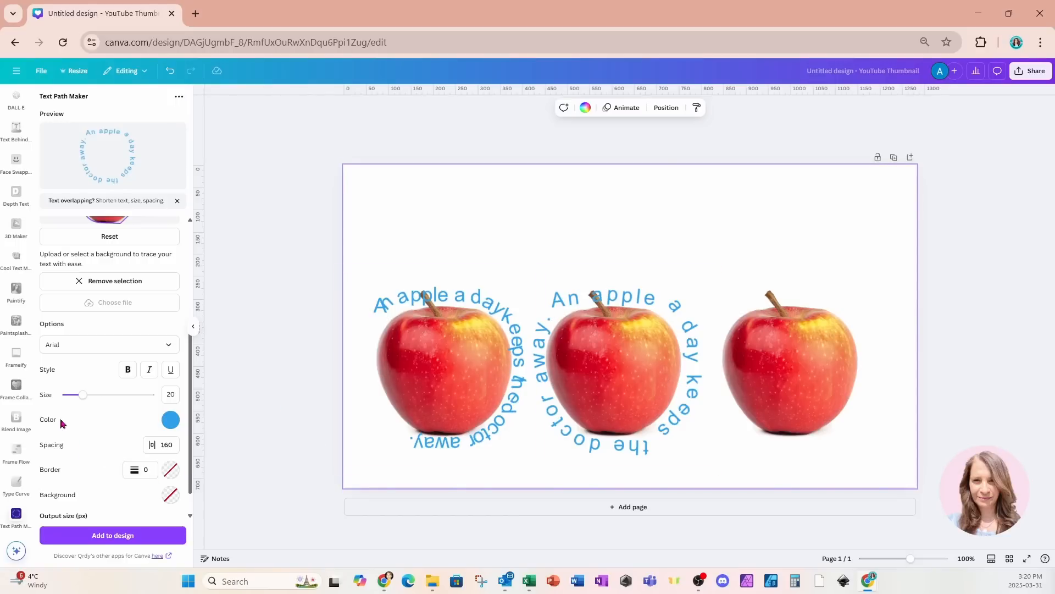
pyautogui.click(170, 419)
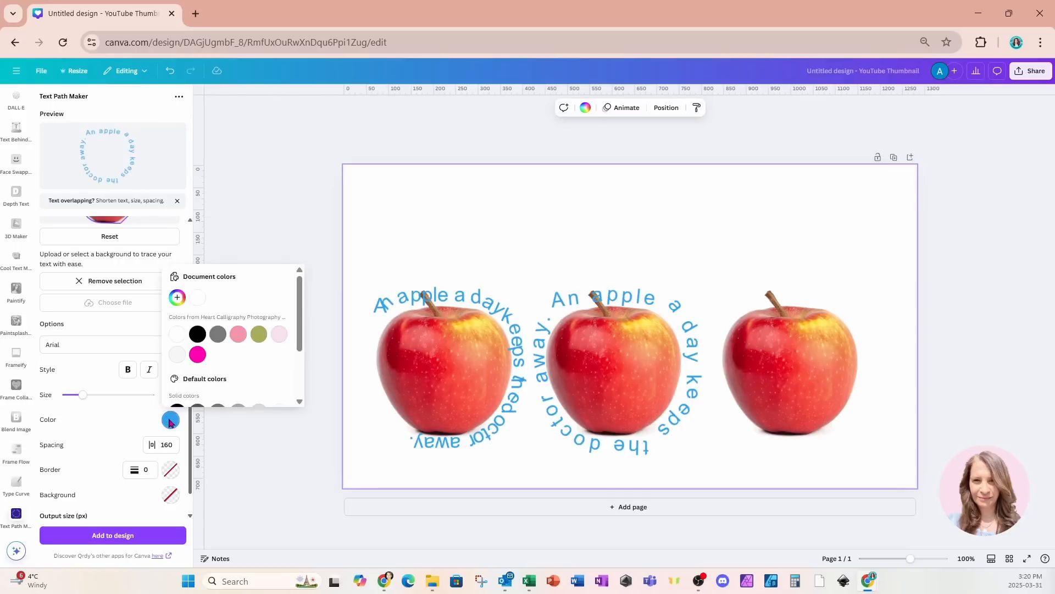
pyautogui.click(197, 334)
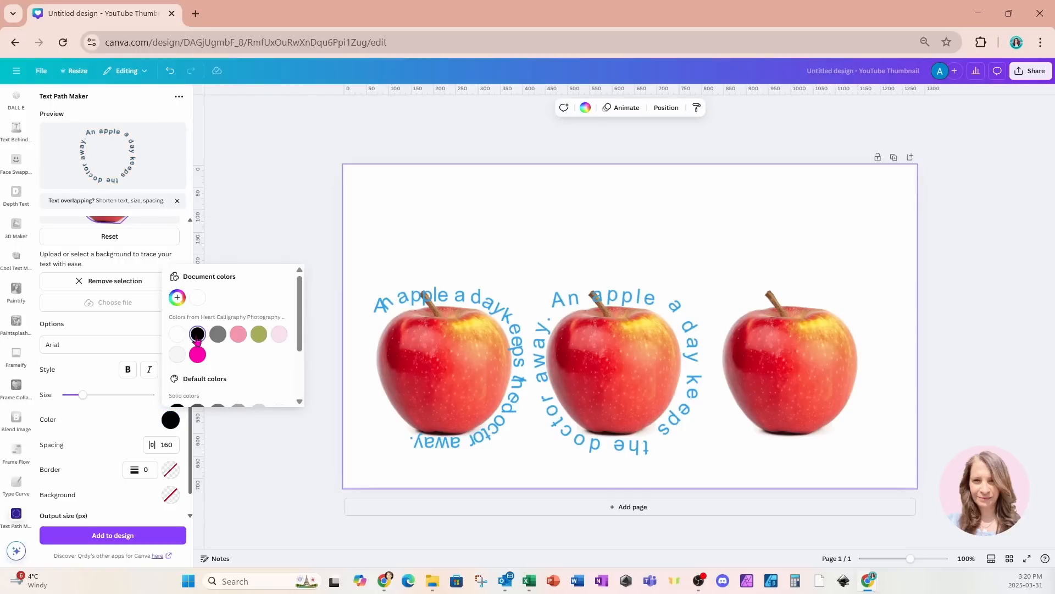
pyautogui.click(88, 468)
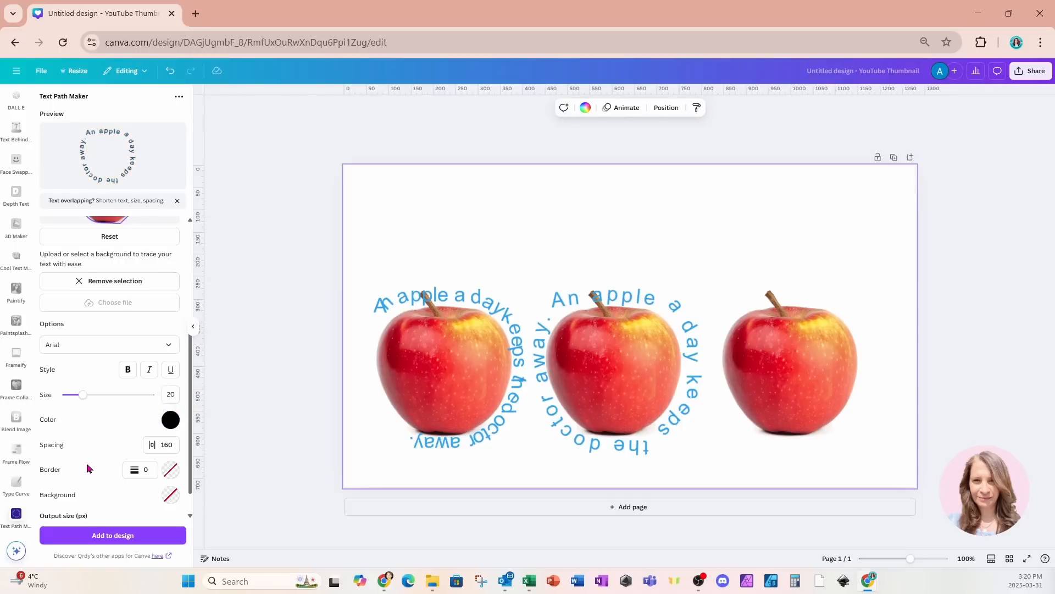
# - Set the text border weight to 1 and the border colour to pink
pyautogui.scroll(-1, 87, 467)
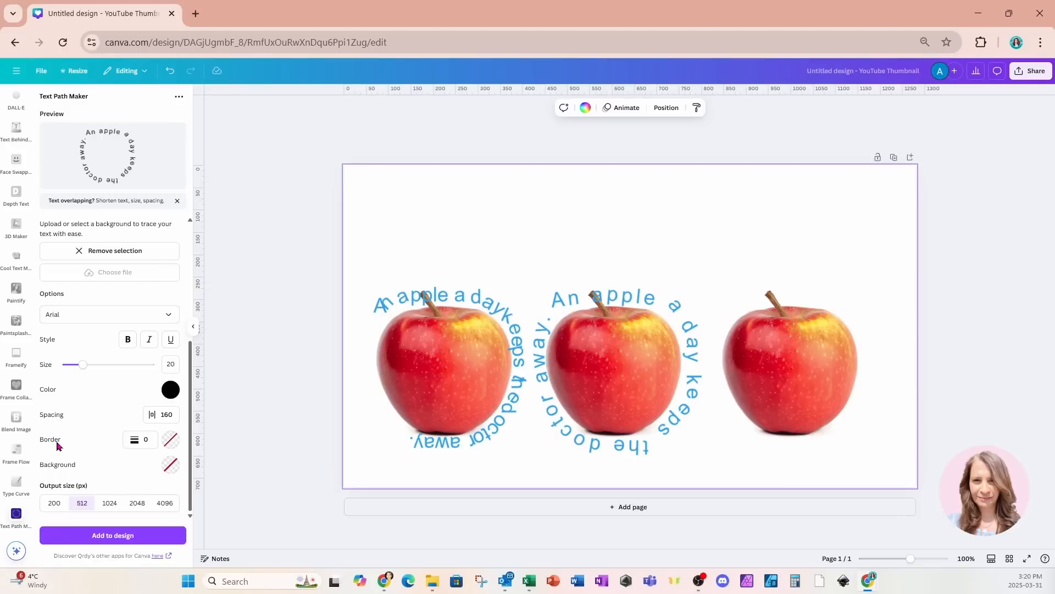
pyautogui.click(134, 443)
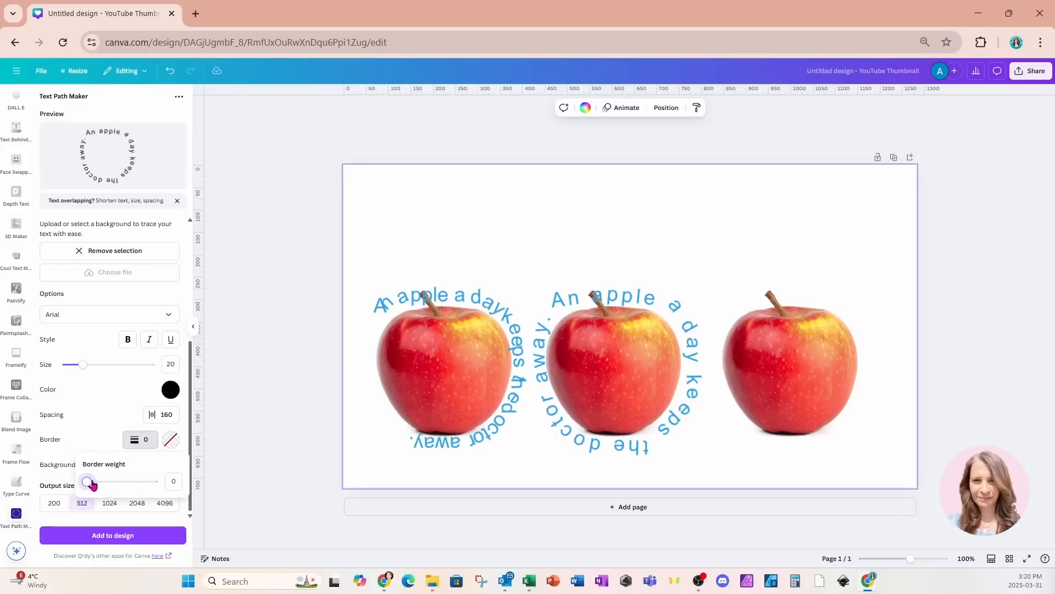
pyautogui.click(172, 482)
pyautogui.click(171, 442)
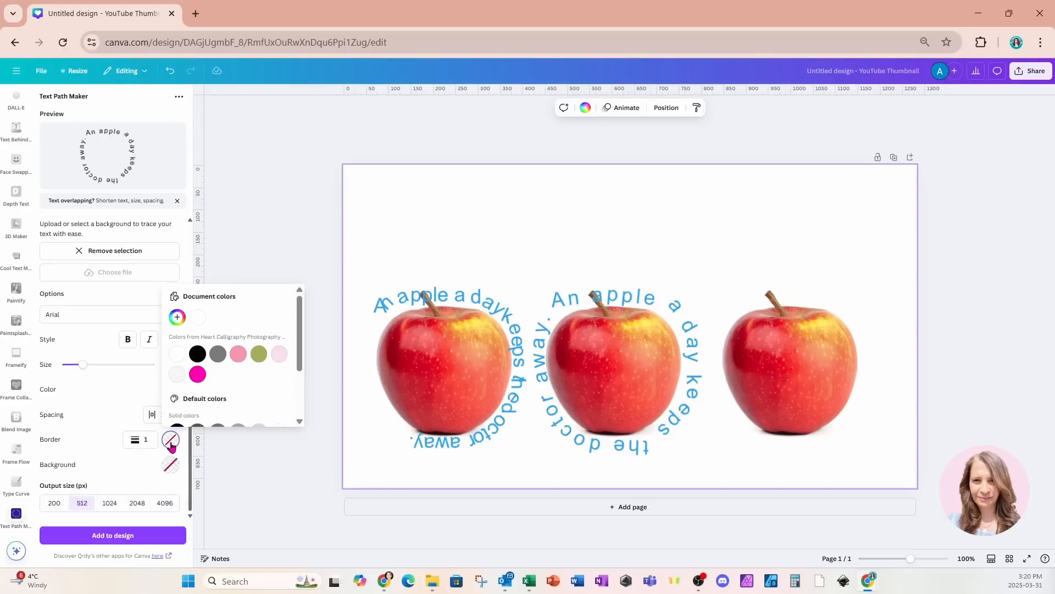
pyautogui.click(195, 377)
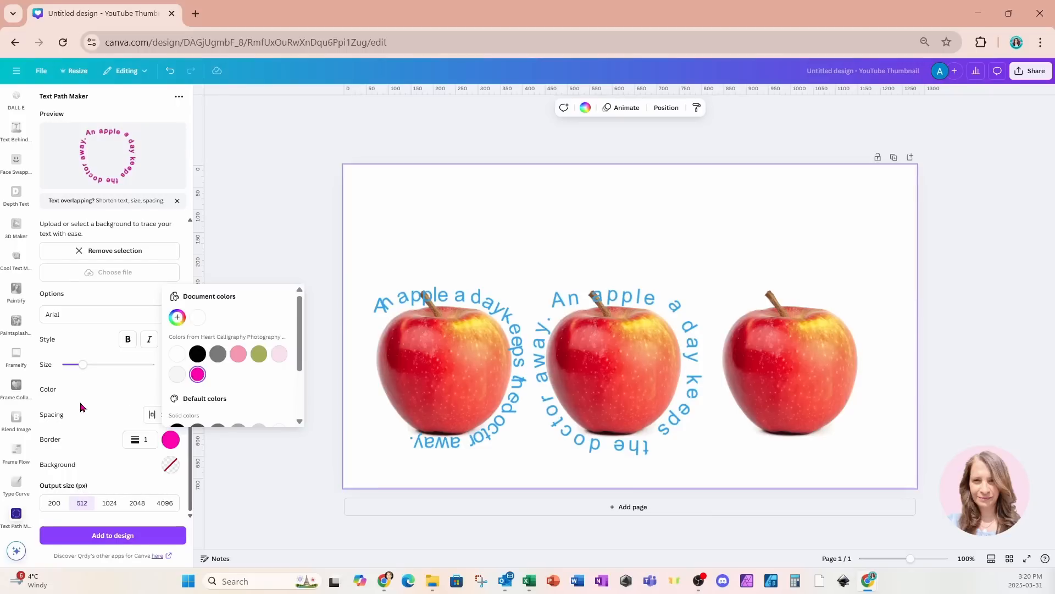
# - Add the new curved text to the design and place it around the third apple
pyautogui.click(89, 538)
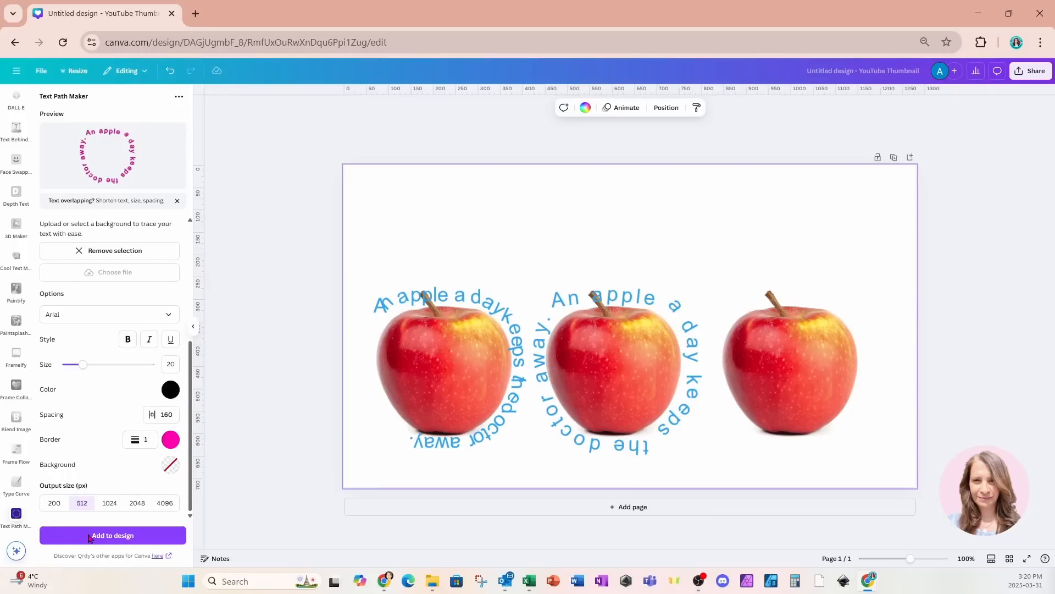
pyautogui.click(89, 538)
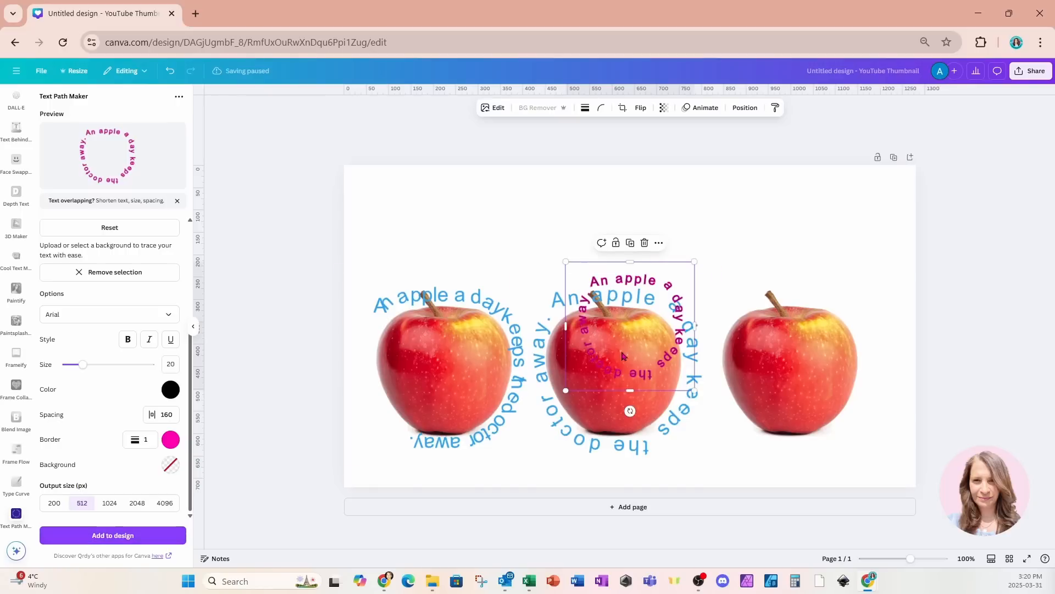
pyautogui.moveTo(676, 386); pyautogui.dragTo(862, 445)
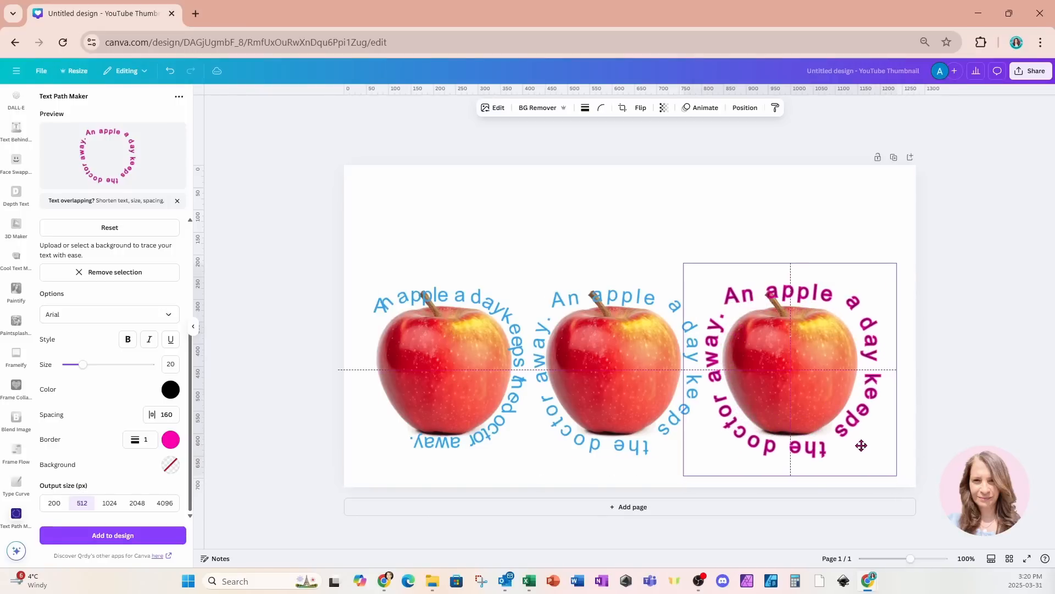
# - Zoom in to inspect the curved text around the apples, then zoom back out
pyautogui.click(907, 558)
pyautogui.moveTo(907, 559); pyautogui.dragTo(923, 559)
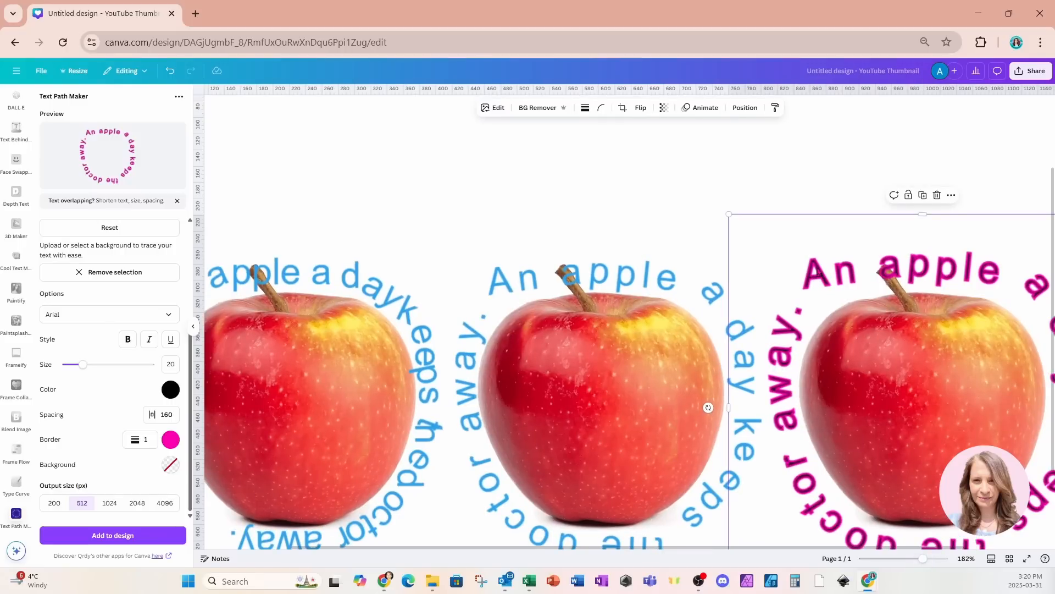
pyautogui.scroll(-2, 819, 273)
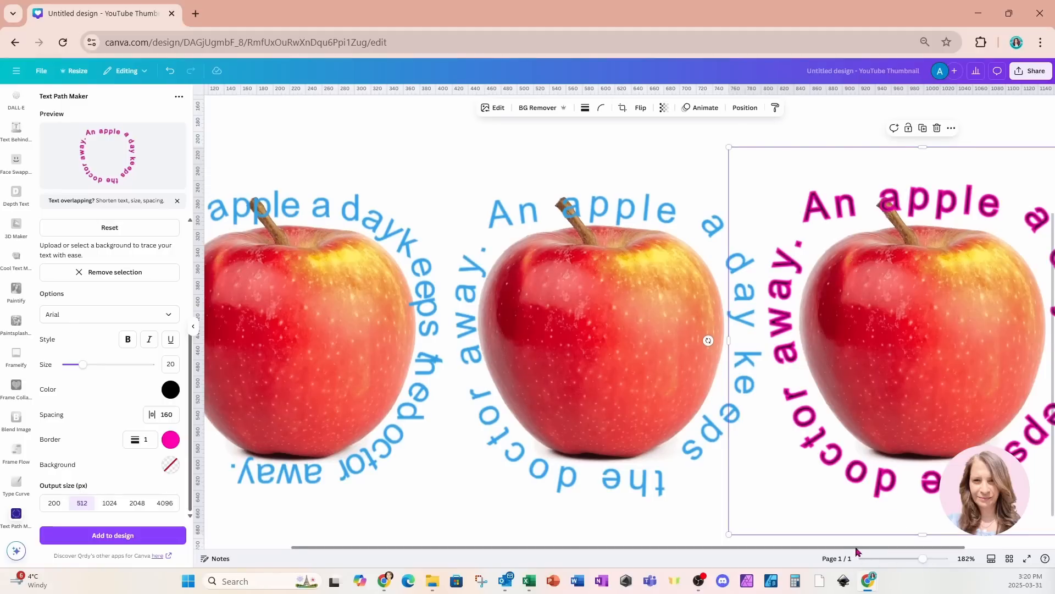
pyautogui.moveTo(857, 548); pyautogui.dragTo(904, 552)
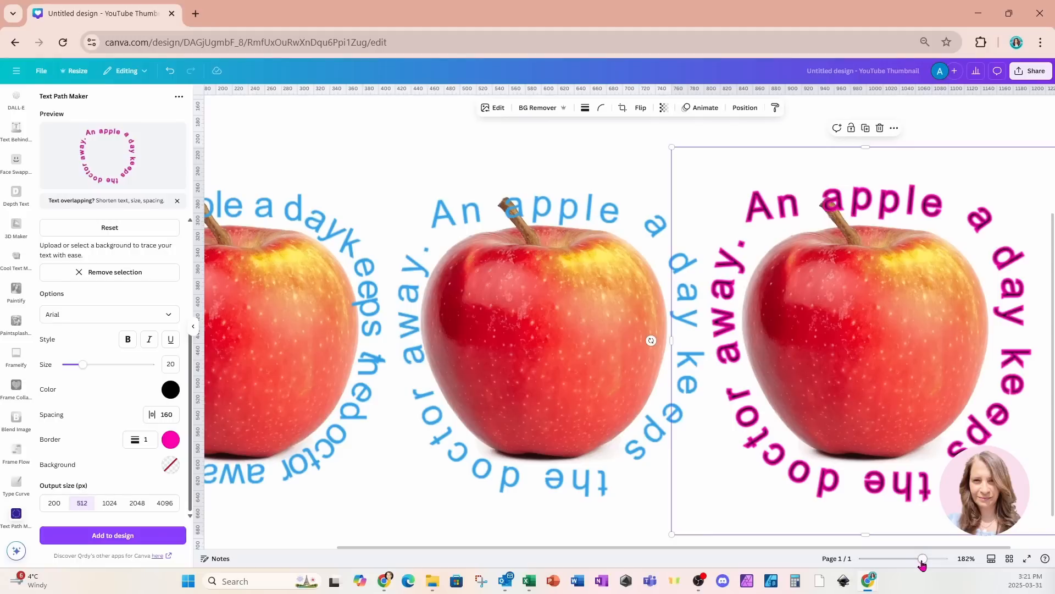
pyautogui.moveTo(922, 559); pyautogui.dragTo(911, 563)
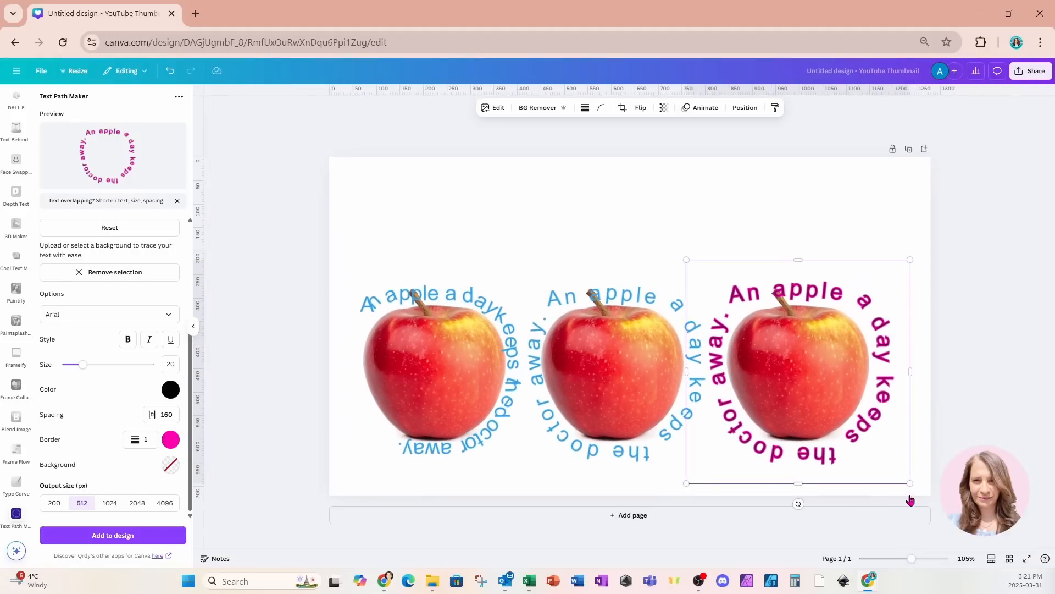
# - Duplicate the page and delete all three curved texts from the copy
pyautogui.click(908, 156)
pyautogui.click(498, 345)
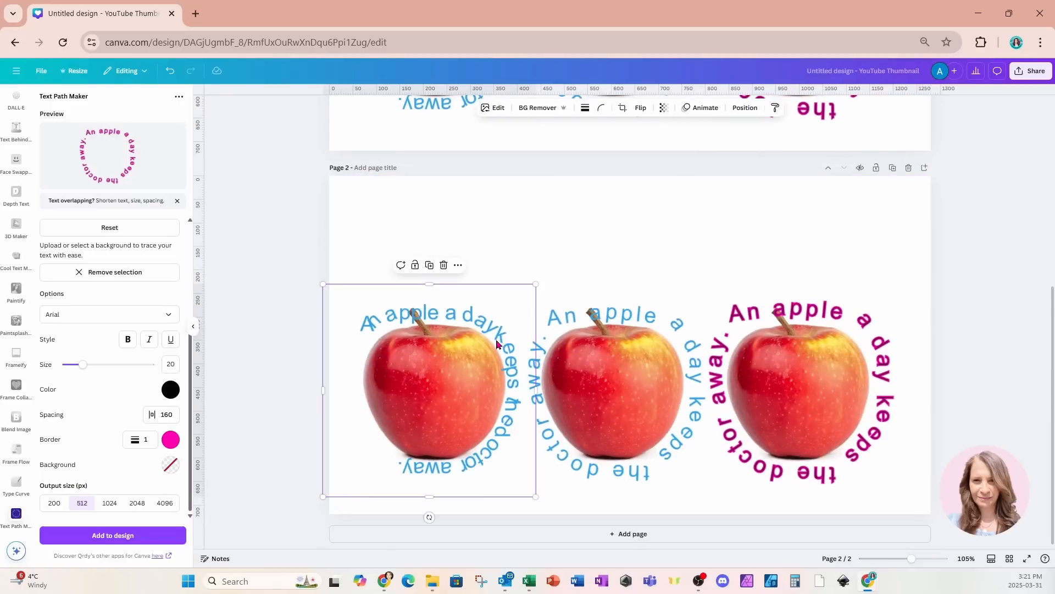
pyautogui.press('Delete')
pyautogui.click(671, 318)
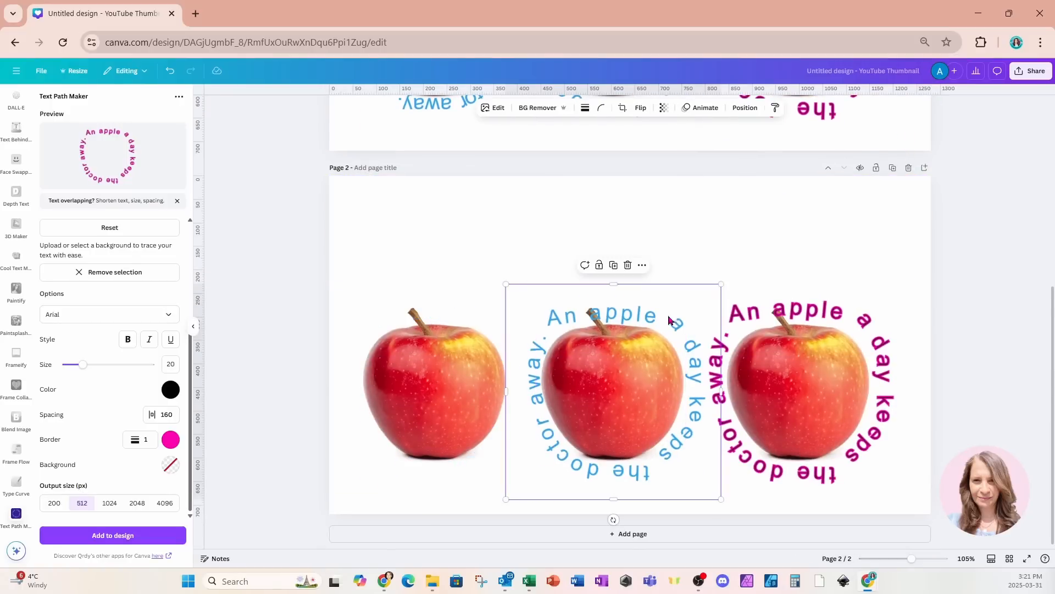
pyautogui.press('Delete')
pyautogui.click(734, 315)
pyautogui.press('Delete')
# - Select the first apple and set the curved text's border weight to 0 and background colour to red
pyautogui.click(445, 407)
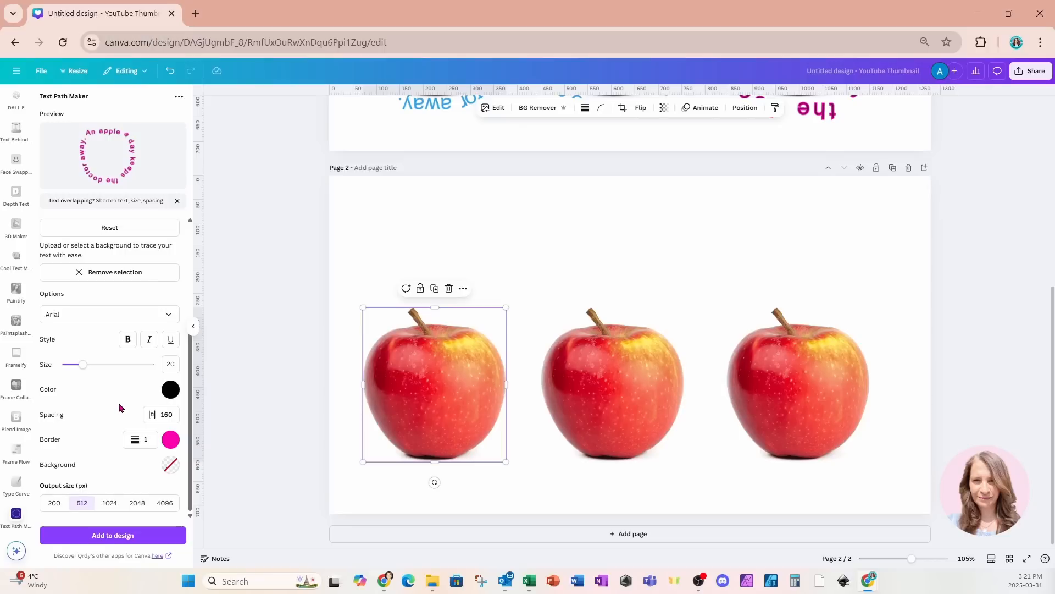
pyautogui.click(144, 440)
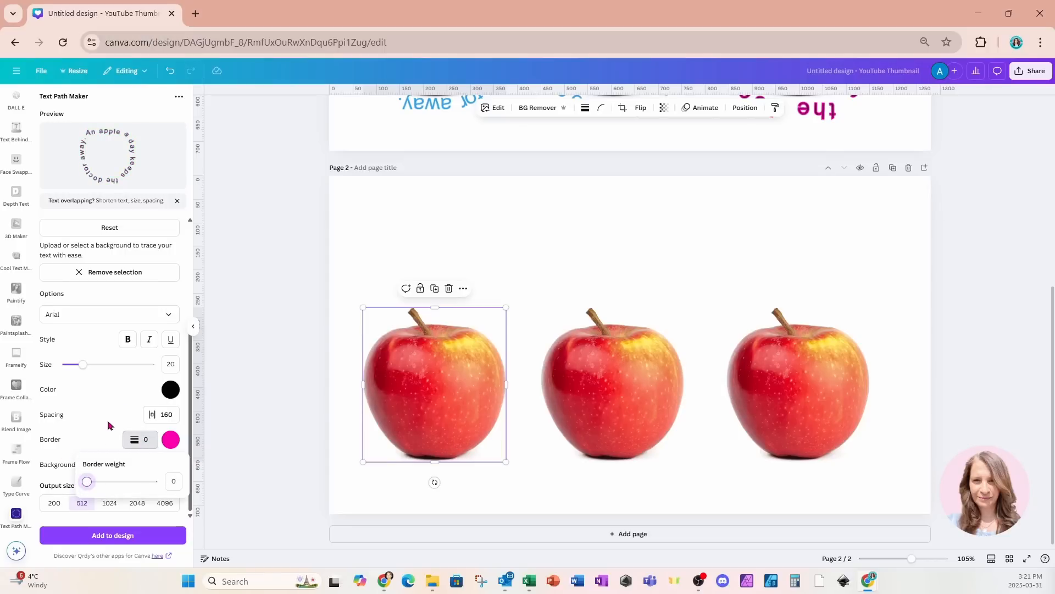
pyautogui.click(88, 438)
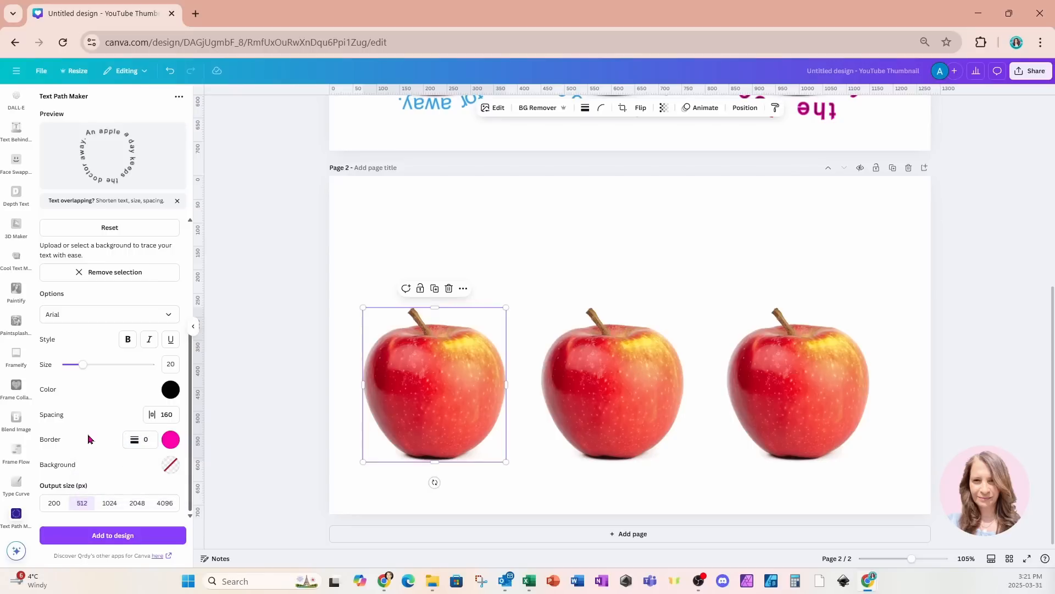
pyautogui.click(170, 465)
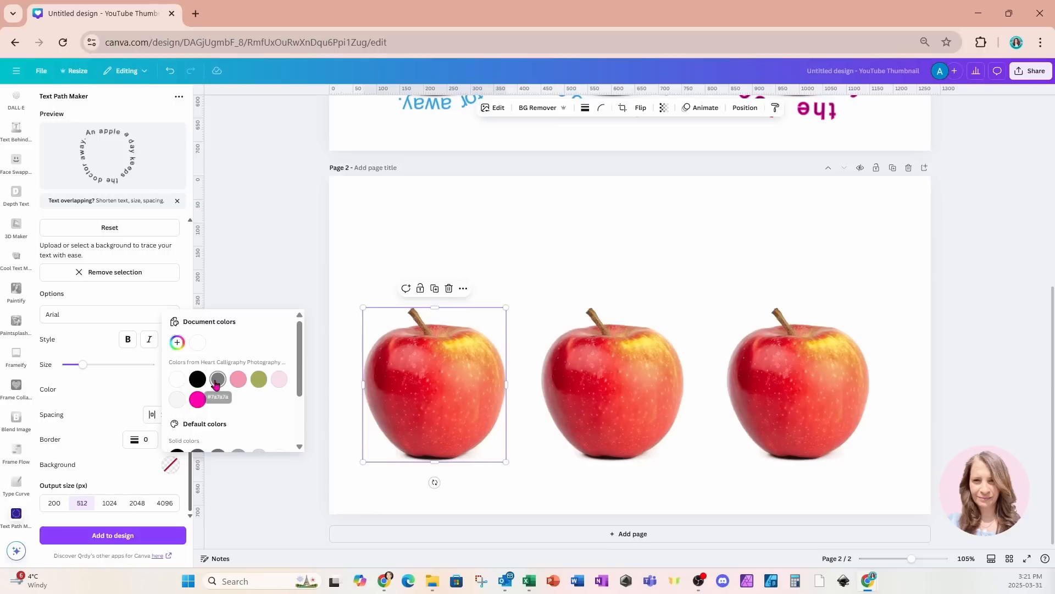
pyautogui.scroll(-2, 275, 389)
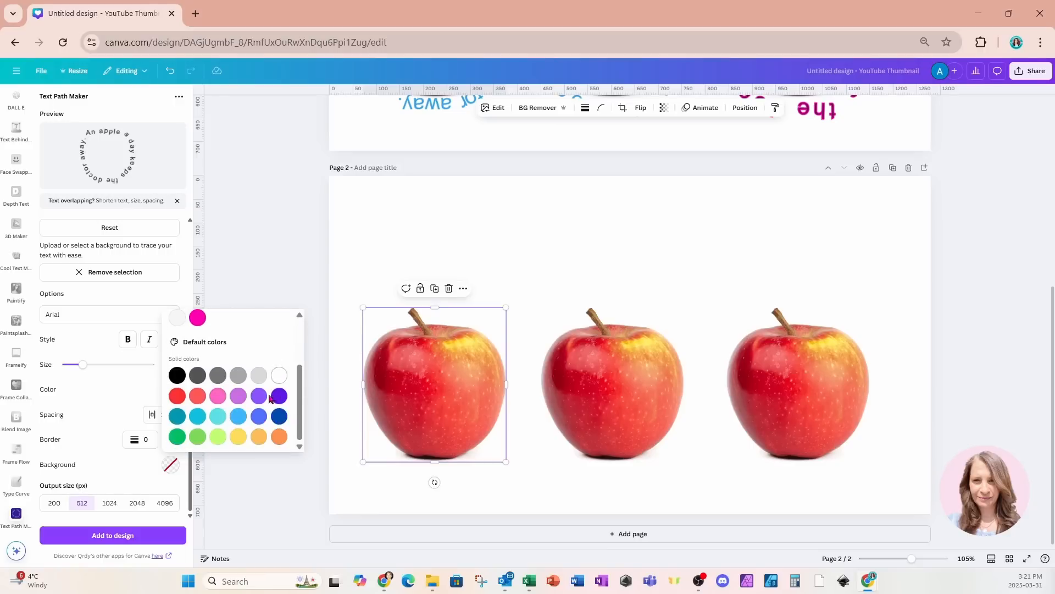
pyautogui.click(177, 402)
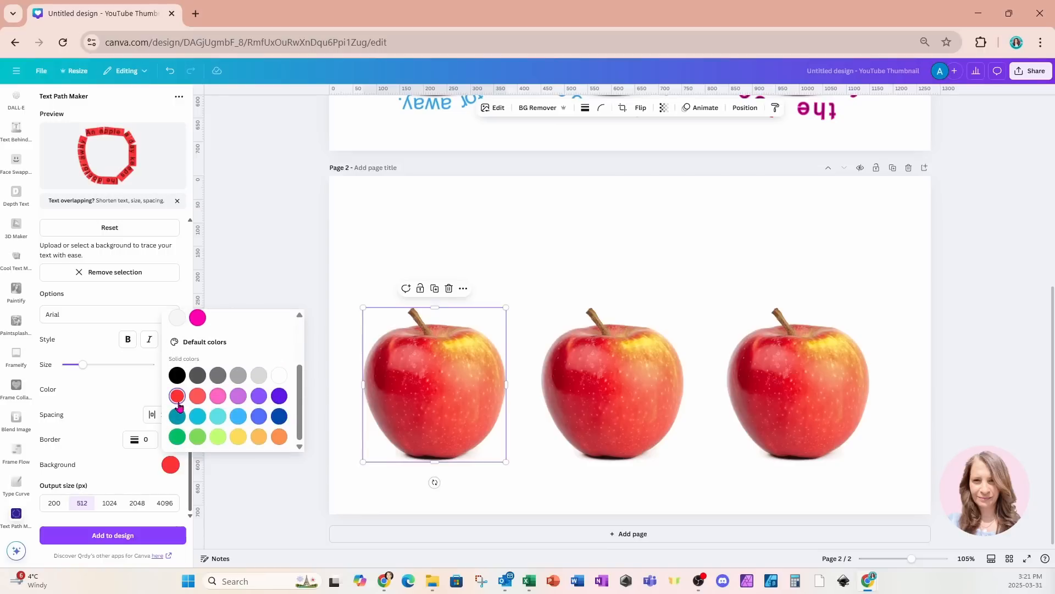
pyautogui.click(101, 474)
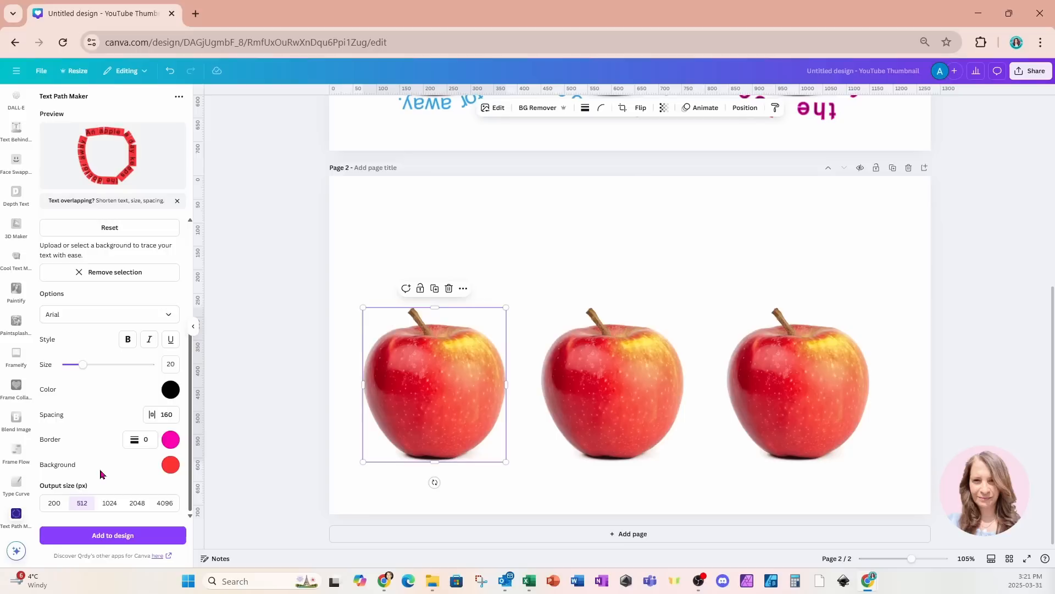
# - Add the new curved text to the design, move it onto the first apple and enlarge it around the apple
pyautogui.click(98, 540)
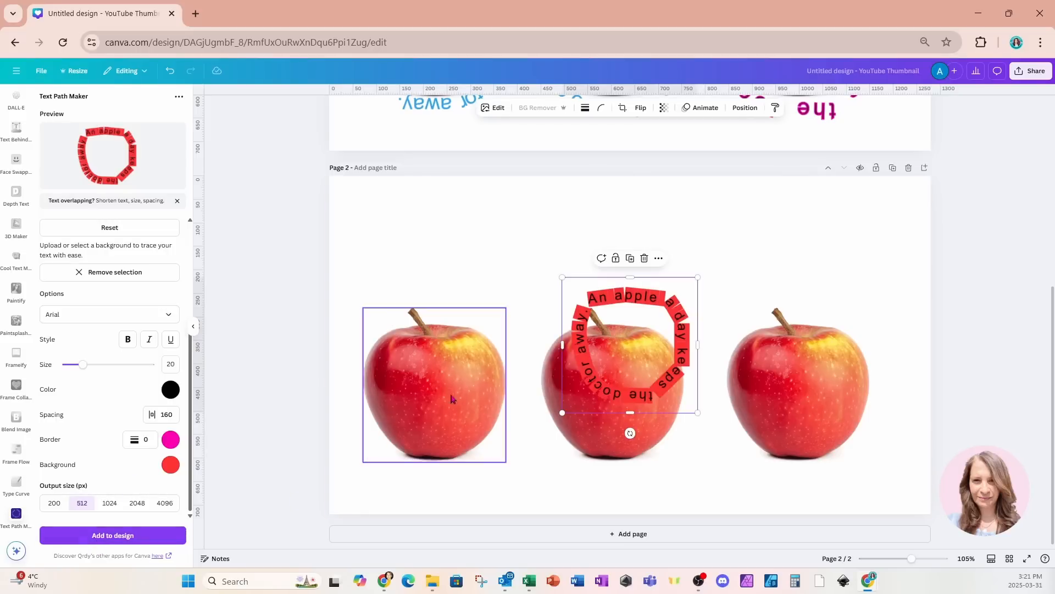
pyautogui.moveTo(646, 383); pyautogui.dragTo(435, 395)
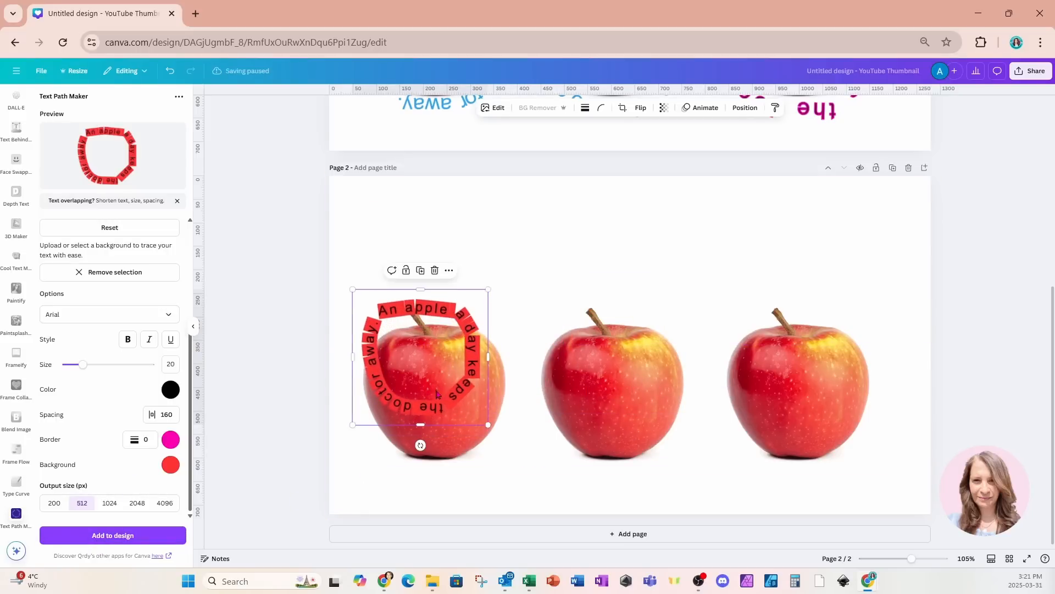
pyautogui.moveTo(486, 426); pyautogui.dragTo(563, 499)
pyautogui.moveTo(523, 469); pyautogui.dragTo(495, 458)
pyautogui.moveTo(532, 488); pyautogui.dragTo(510, 477)
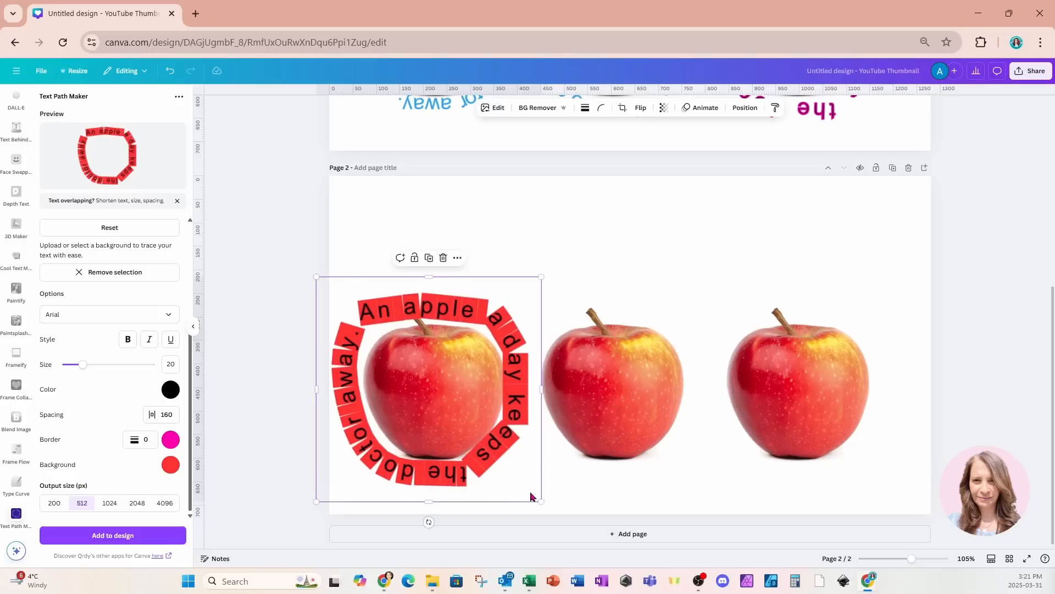
# - Delete the third and second apples from the page
pyautogui.click(615, 407)
pyautogui.click(803, 393)
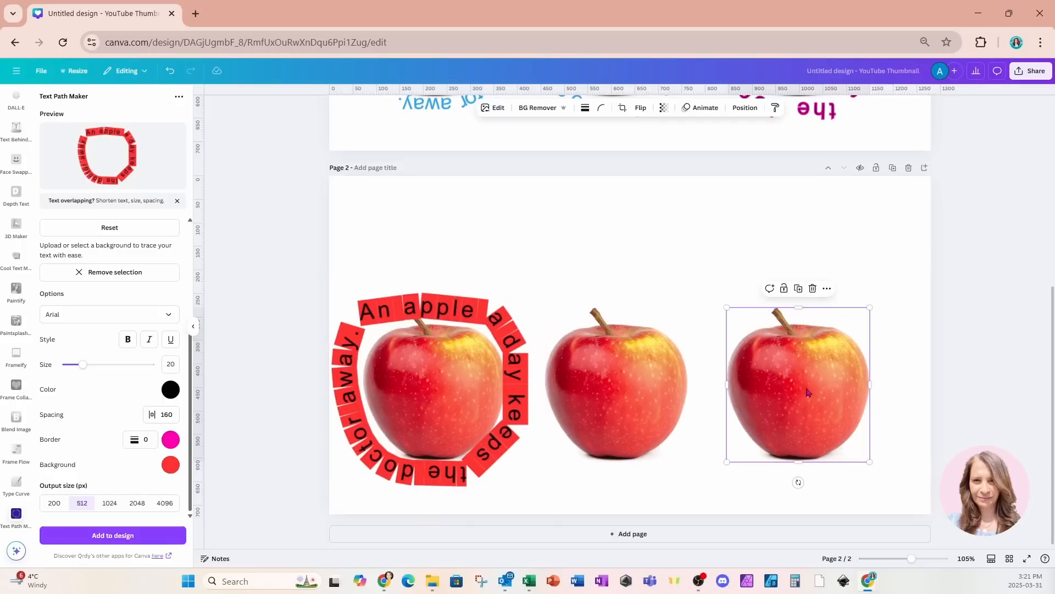
pyautogui.press('Delete')
pyautogui.click(654, 396)
pyautogui.press('Delete')
# - Select the apple together with its curved text, enlarge them and centre them on the page
pyautogui.moveTo(296, 320); pyautogui.dragTo(694, 476)
pyautogui.moveTo(541, 499); pyautogui.dragTo(665, 539)
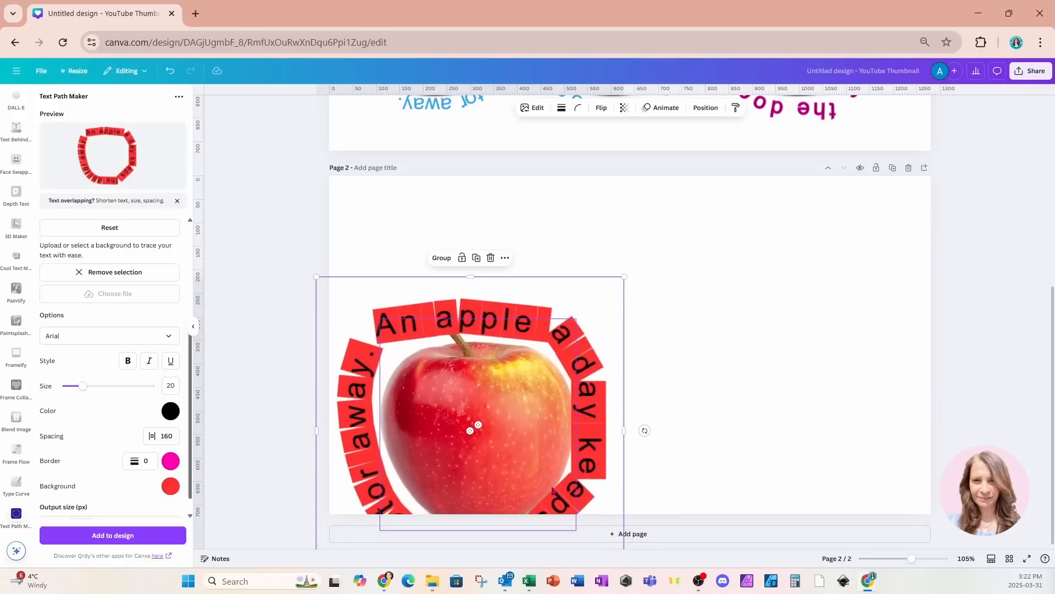
pyautogui.moveTo(517, 487); pyautogui.dragTo(658, 414)
pyautogui.click(841, 328)
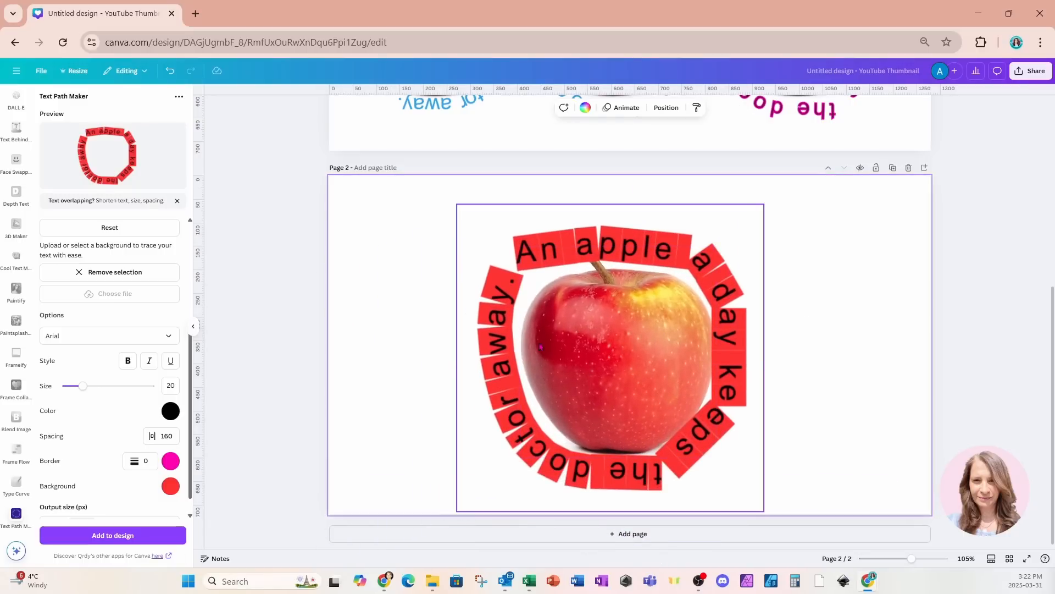
# - Try to move the curved text above the apple in the layer order
pyautogui.click(541, 347)
pyautogui.click(745, 108)
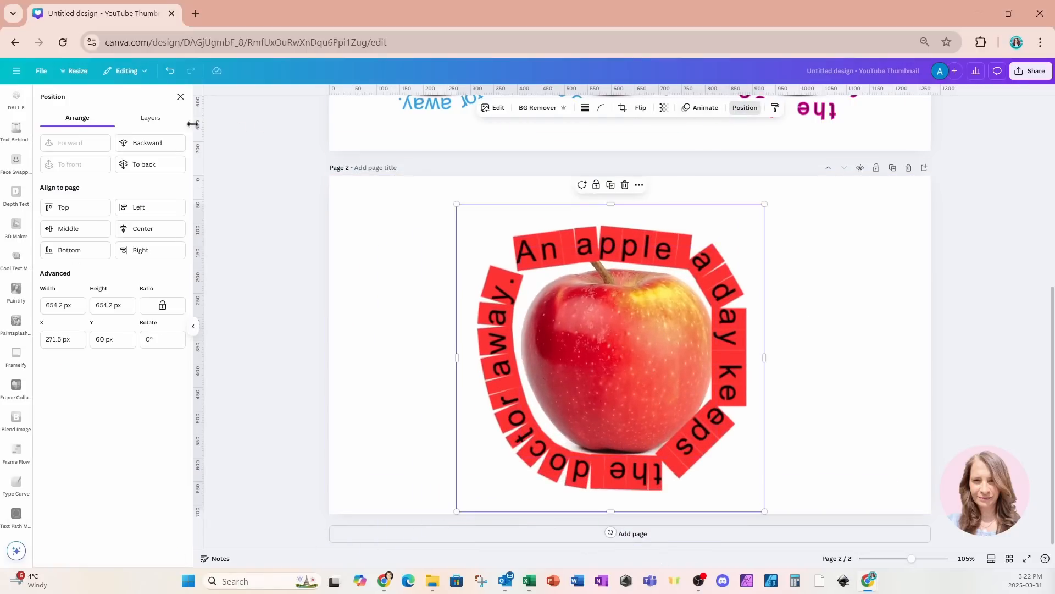
pyautogui.click(160, 120)
pyautogui.moveTo(132, 201); pyautogui.dragTo(132, 174)
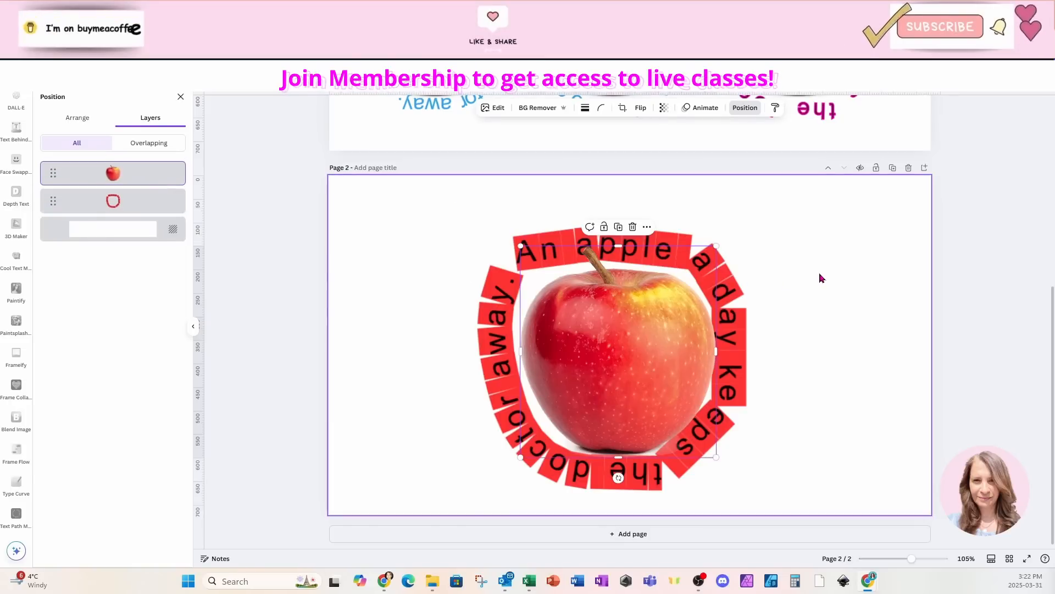
# - Select the curved text and enlarge it slightly around the apple
pyautogui.click(760, 363)
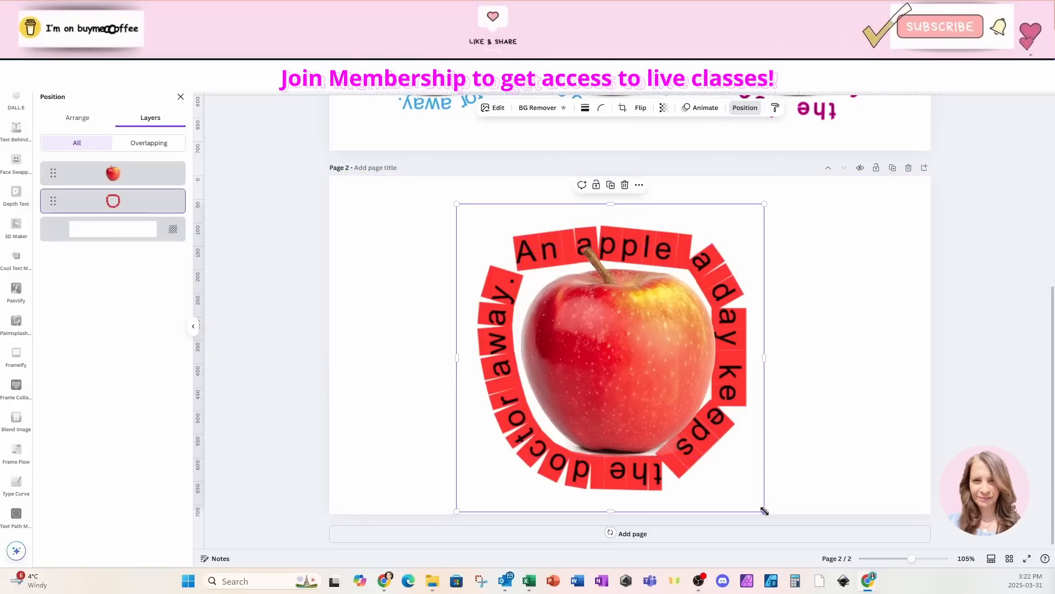
pyautogui.moveTo(765, 510); pyautogui.dragTo(773, 511)
pyautogui.click(815, 422)
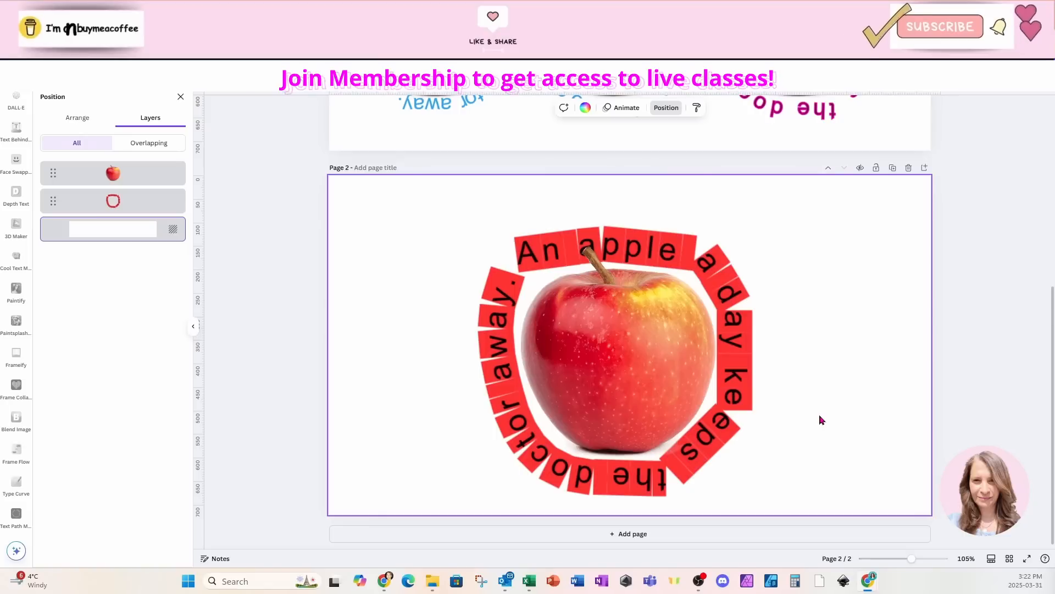